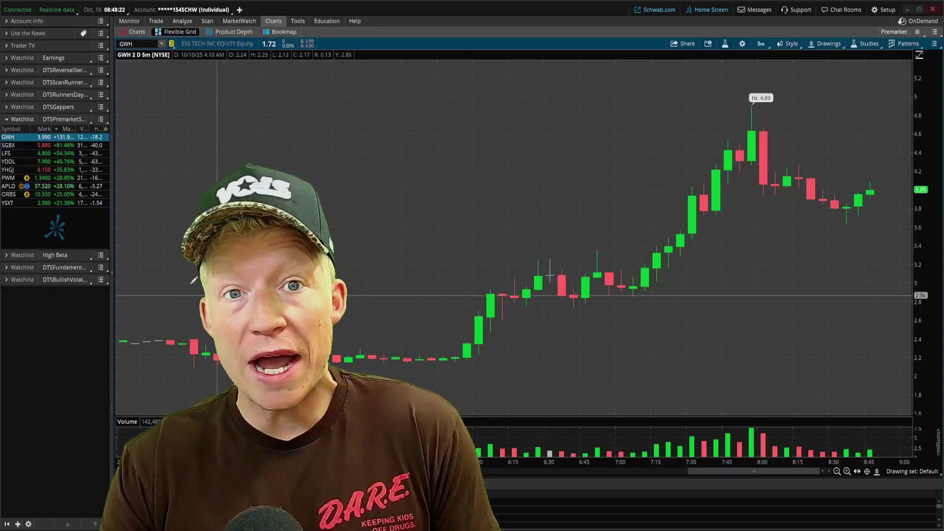
Step: View the charts of SGBX and PWM from the premarket scan watchlist
{"action": "left_click", "coordinate": [18, 147]}
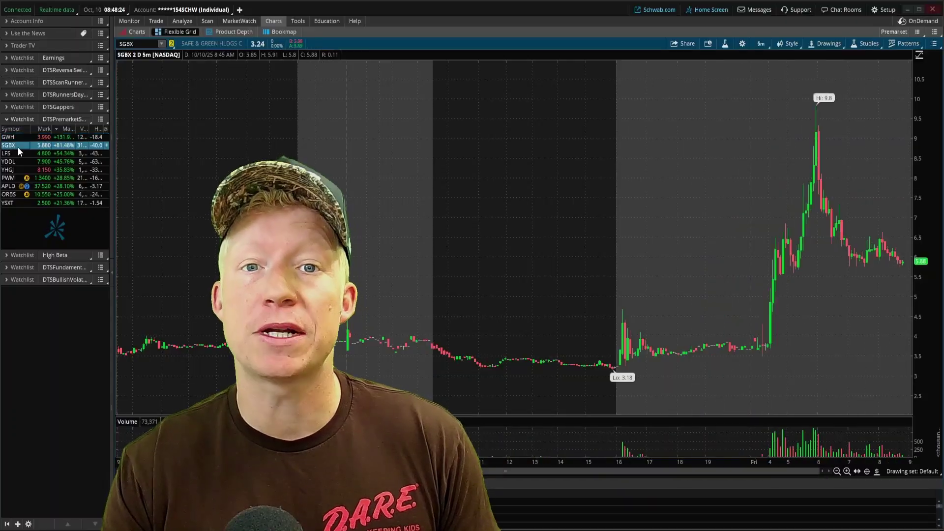
{"action": "left_click", "coordinate": [14, 179]}
{"action": "scroll", "coordinate": [718, 276], "scroll_direction": "up", "scroll_amount": 3}
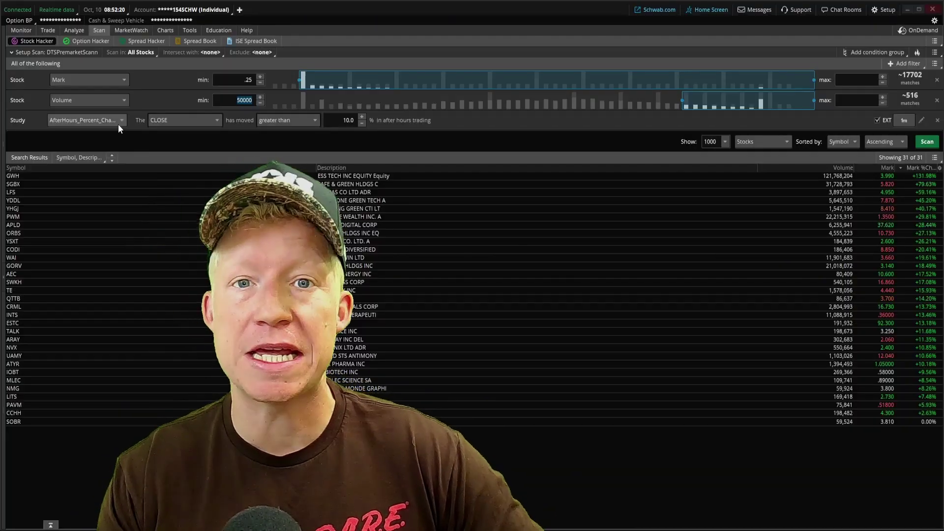
Step: Add an AfterHours_Percent_Change study filter to the premarket scan, with the close having moved greater than 10%
{"action": "left_click", "coordinate": [121, 121]}
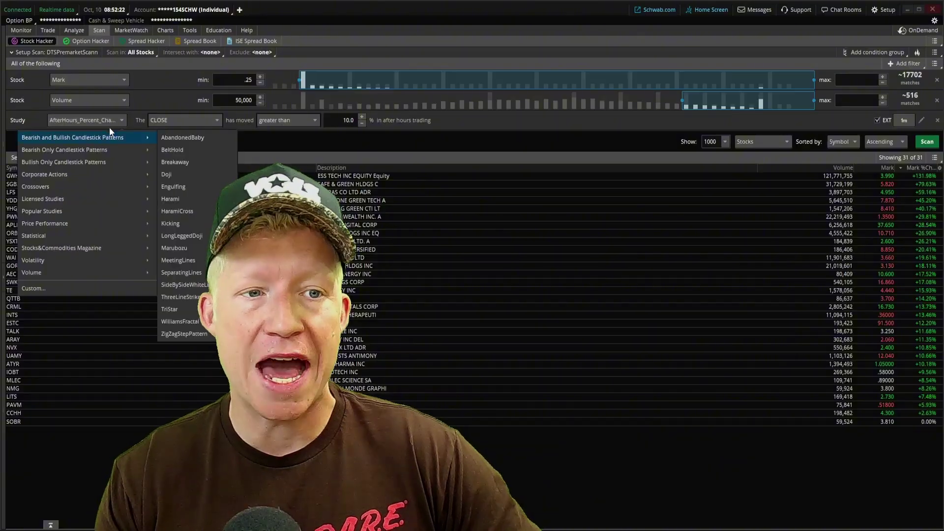
{"action": "left_click", "coordinate": [364, 143]}
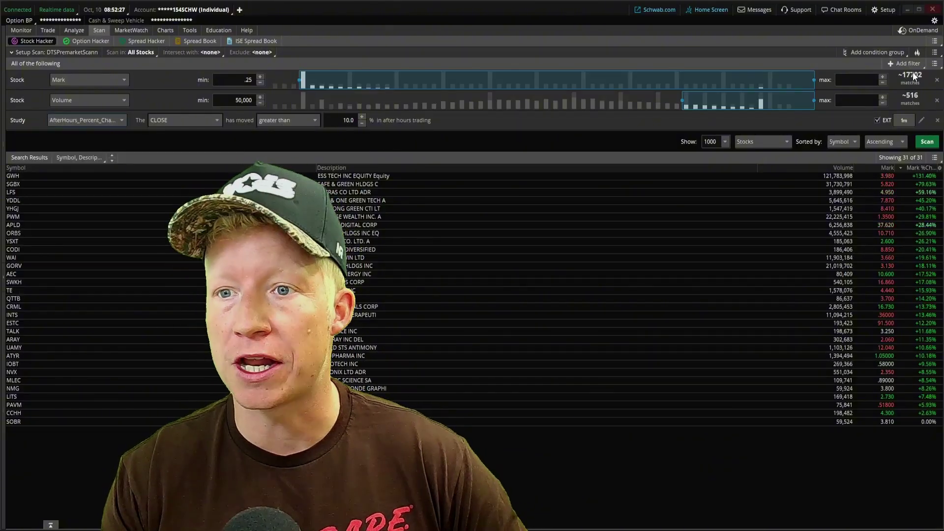
{"action": "left_click", "coordinate": [907, 63]}
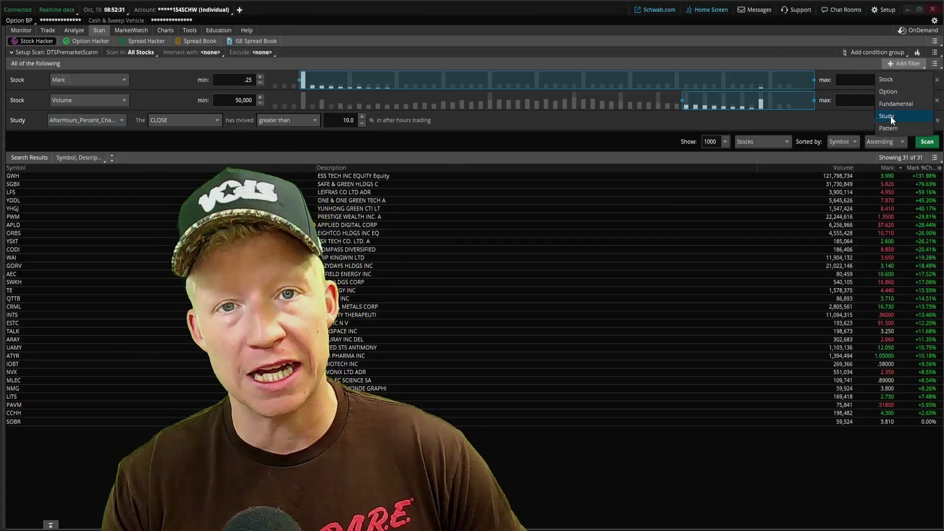
{"action": "left_click", "coordinate": [890, 116]}
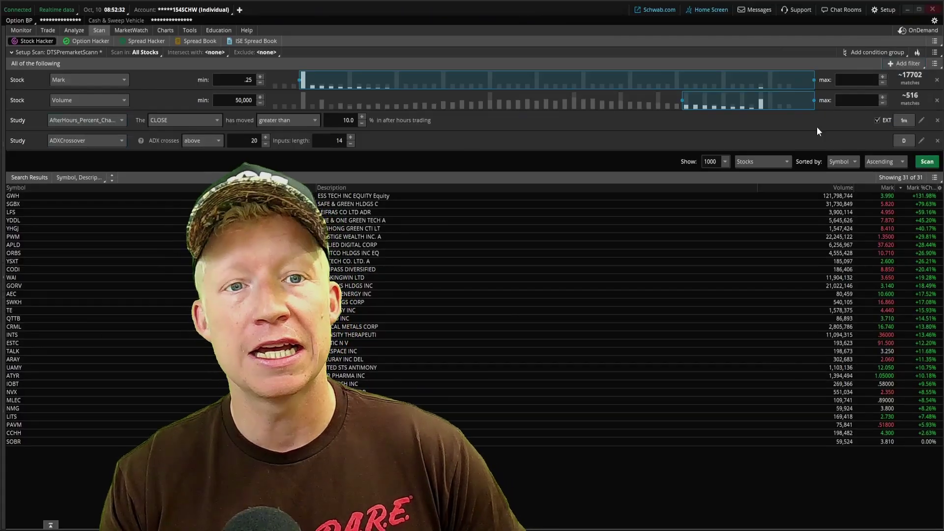
{"action": "left_click", "coordinate": [109, 146]}
{"action": "mouse_move", "coordinate": [111, 244]}
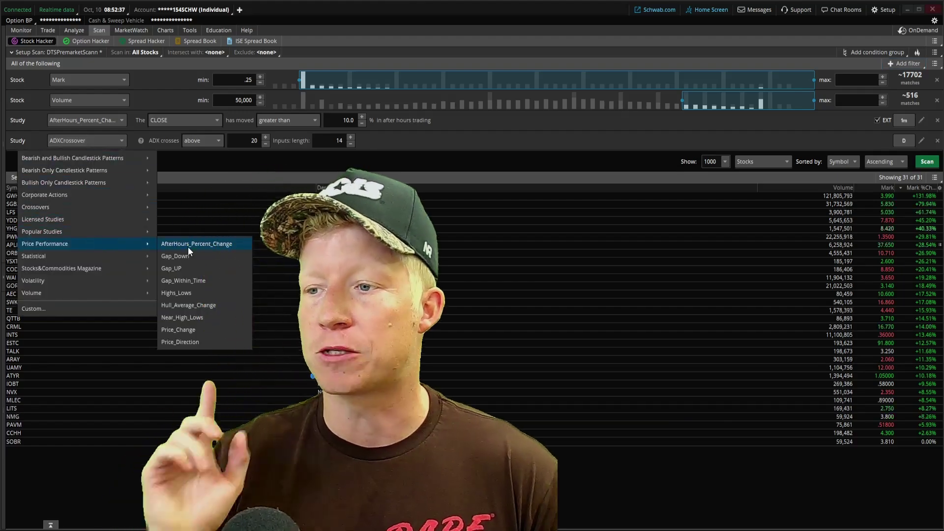
{"action": "left_click", "coordinate": [187, 247]}
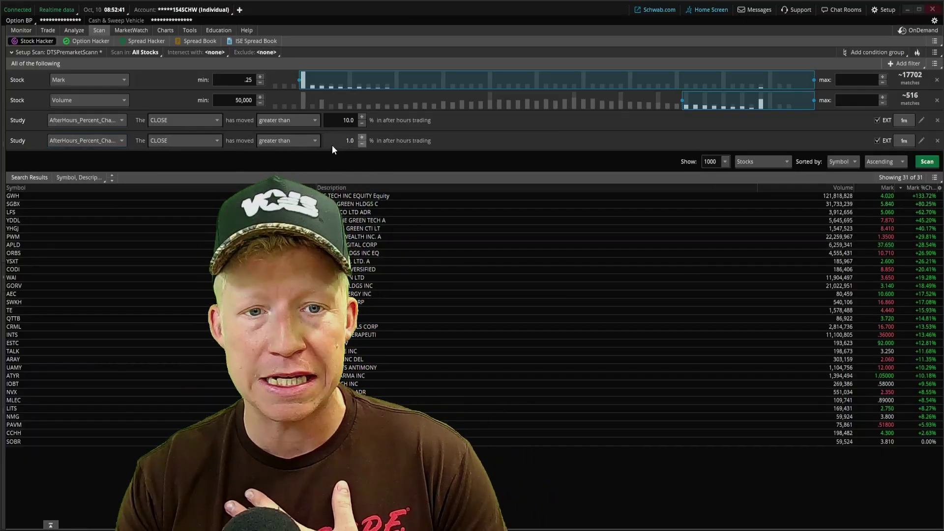
{"action": "left_click", "coordinate": [334, 142]}
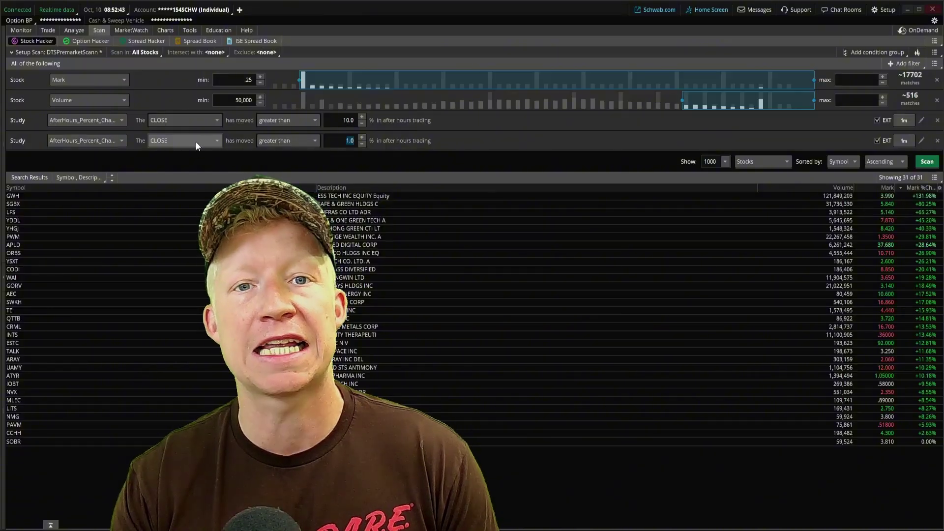
{"action": "type", "text": "10"}
{"action": "left_click", "coordinate": [414, 161]}
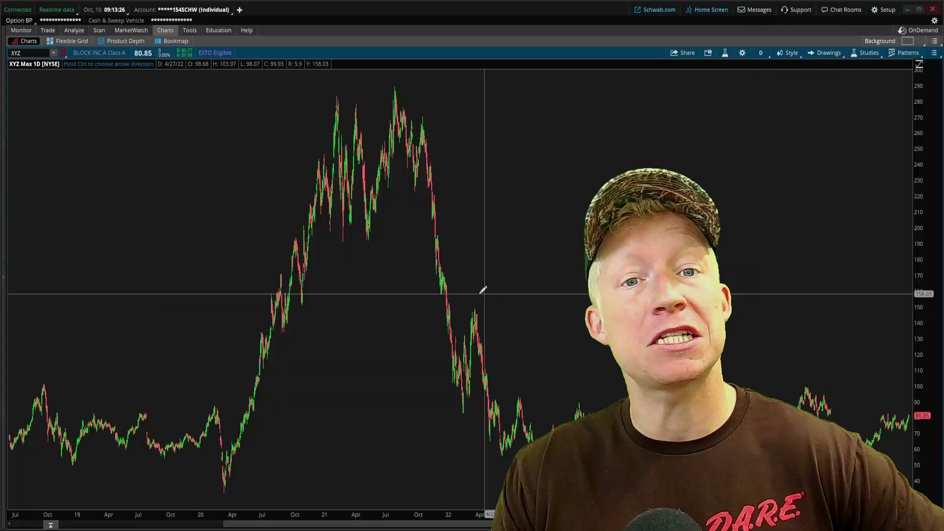
Step: Mark three pullback lows in the XYZ uptrend and three points along its decline with up arrows, then switch to the flexible grid
{"action": "left_click", "coordinate": [285, 340]}
{"action": "left_click", "coordinate": [305, 310]}
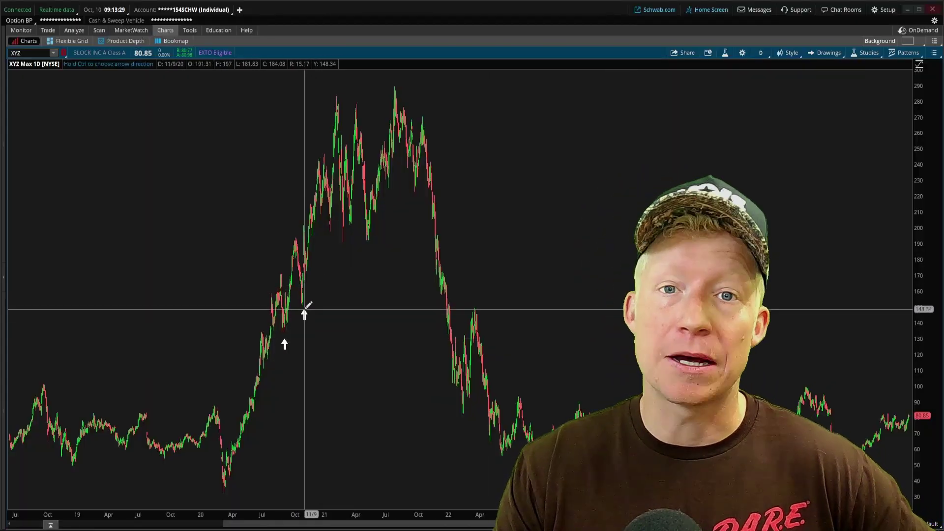
{"action": "left_click", "coordinate": [332, 235]}
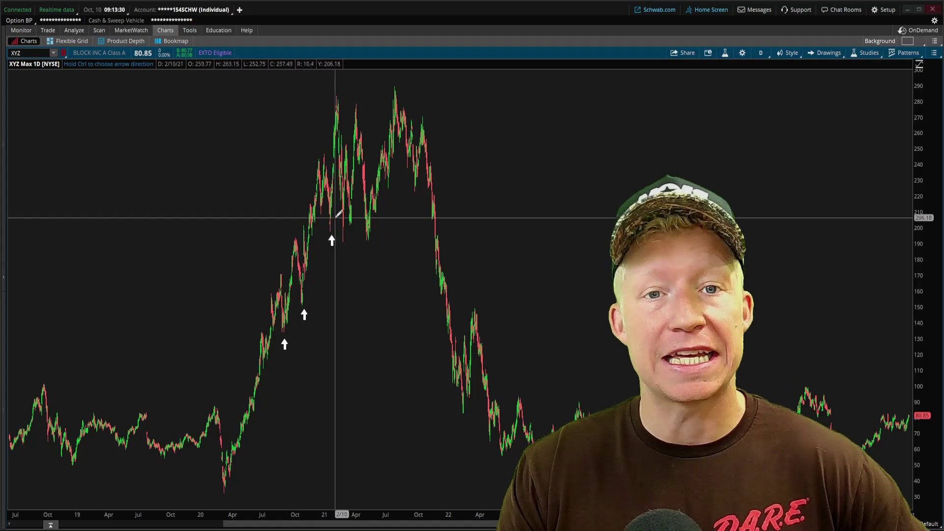
{"action": "left_click", "coordinate": [430, 224]}
{"action": "left_click", "coordinate": [436, 263]}
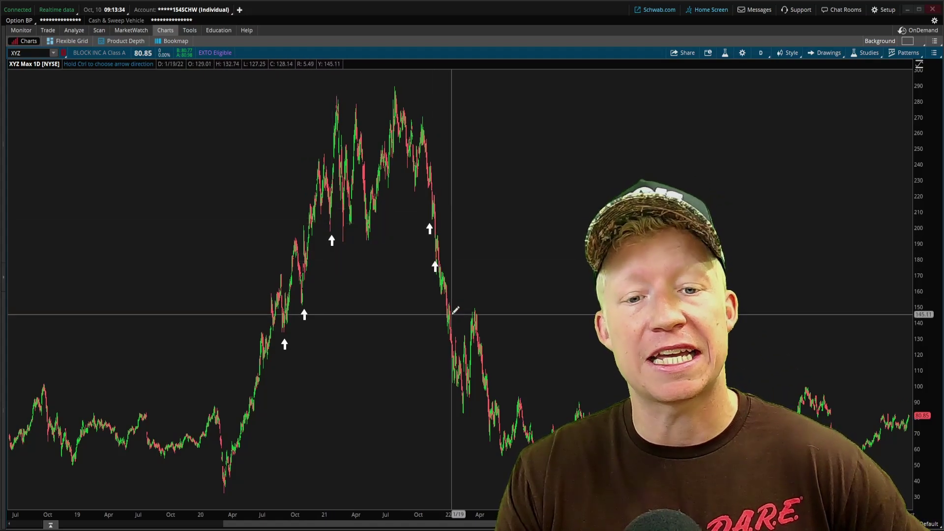
{"action": "left_click", "coordinate": [451, 316]}
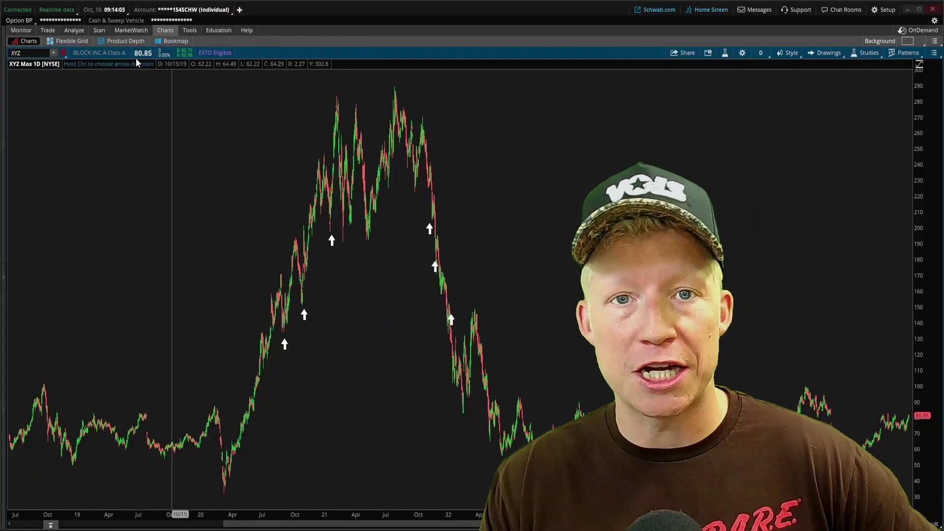
{"action": "left_click", "coordinate": [69, 41]}
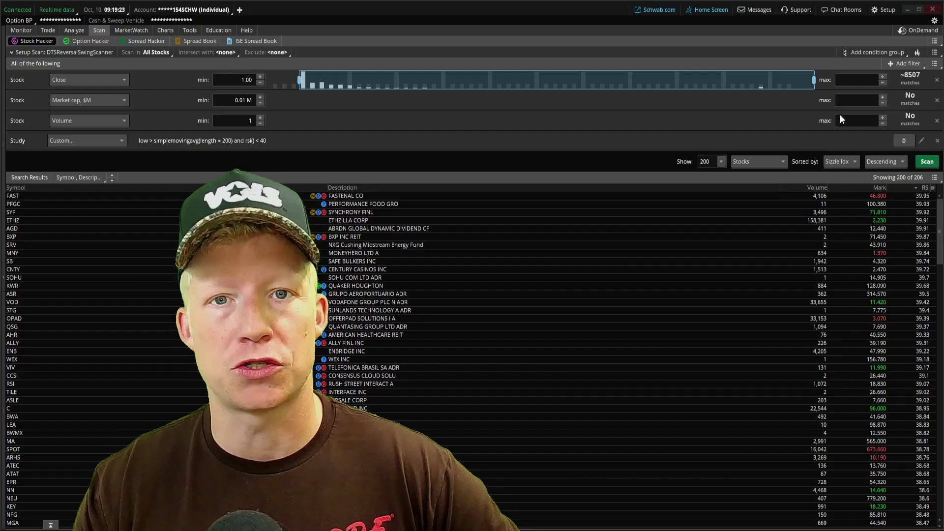
Step: Add a new study filter to the DTSReversalSwingScanner scan and open its custom filter for editing
{"action": "left_click", "coordinate": [904, 64]}
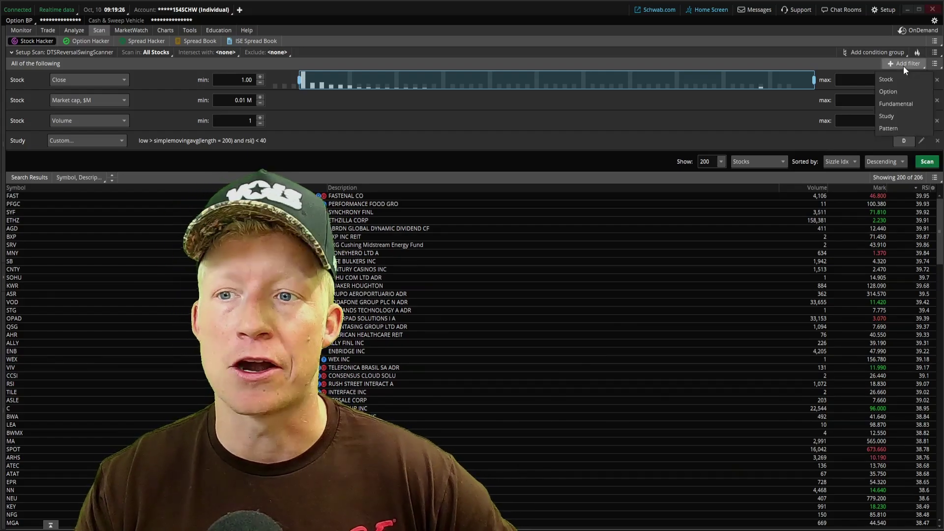
{"action": "left_click", "coordinate": [892, 116]}
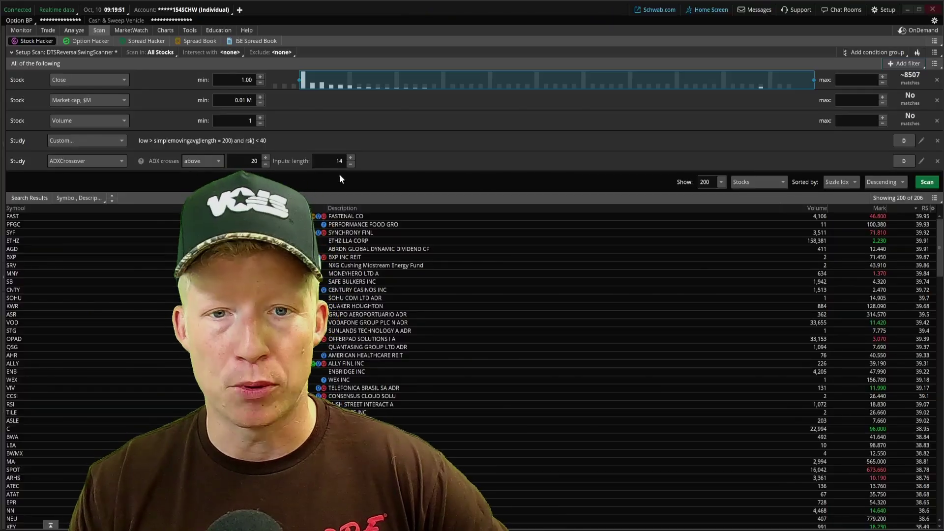
{"action": "left_click", "coordinate": [922, 161]}
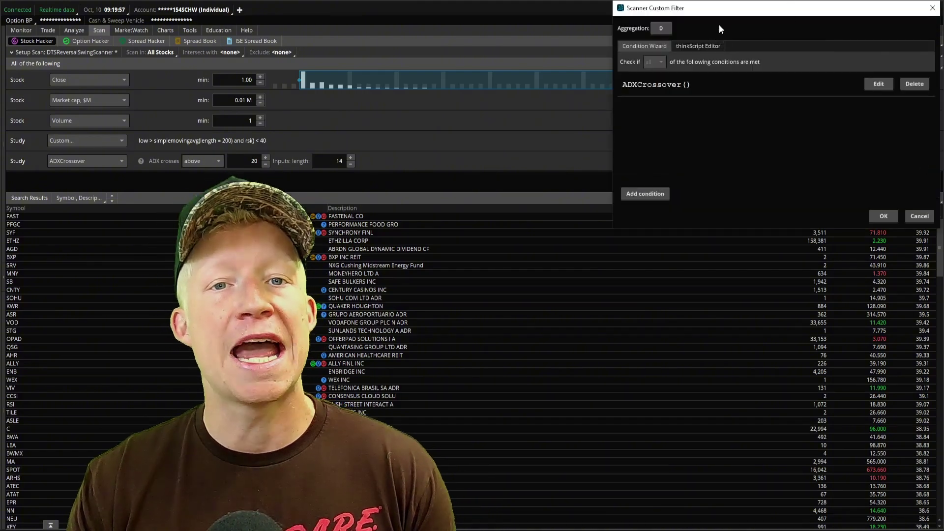
{"action": "left_click_drag", "start_coordinate": [728, 9], "coordinate": [655, 90]}
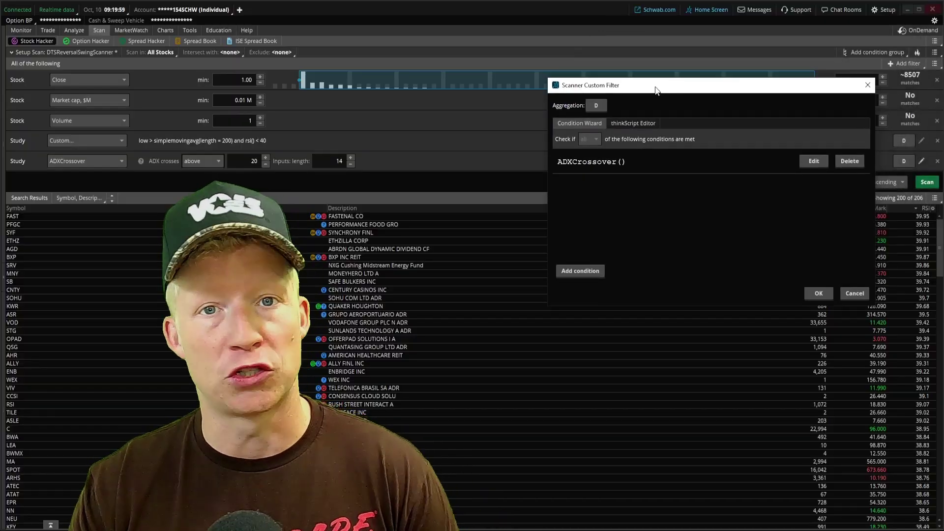
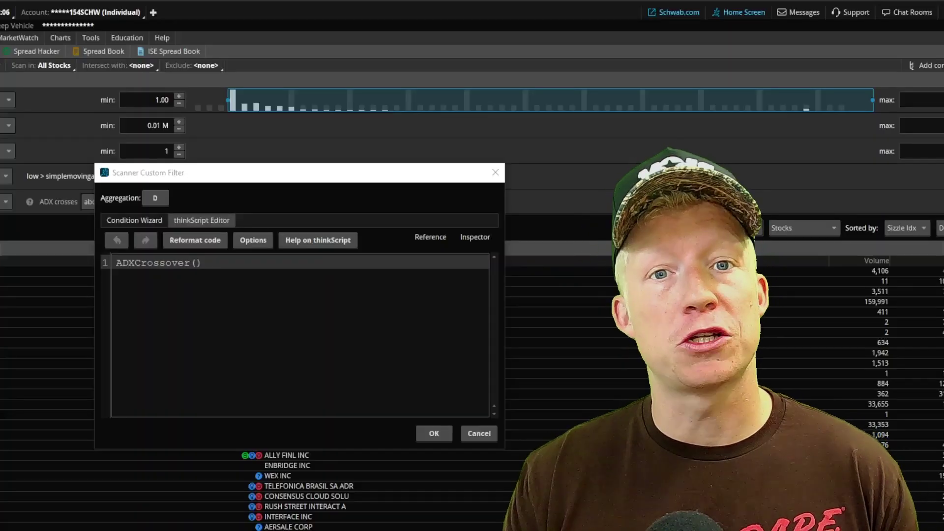
Step: Replace the ADXCrossover() script in the custom filter with "low > simplemovingavg(length = 200)"
{"action": "left_click_drag", "start_coordinate": [233, 278], "coordinate": [113, 261]}
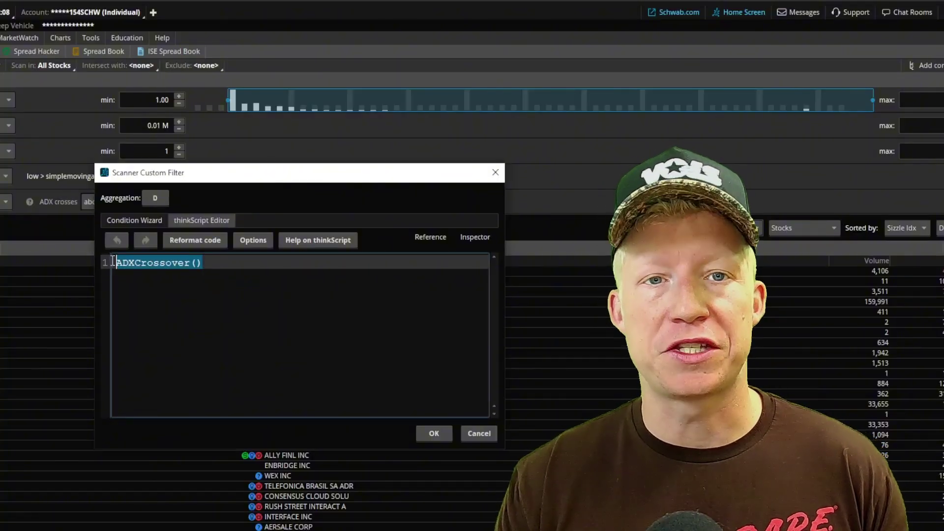
{"action": "key", "text": "BackSpace"}
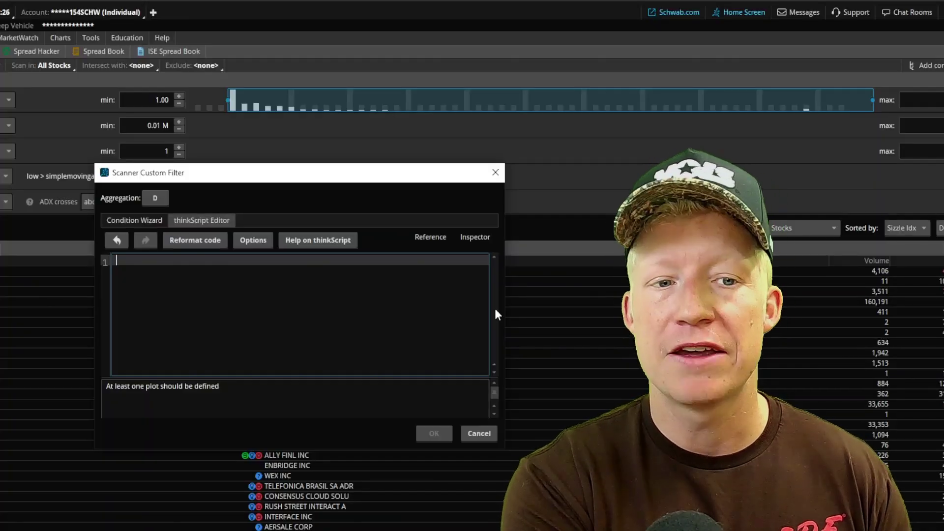
{"action": "type", "text": "low"}
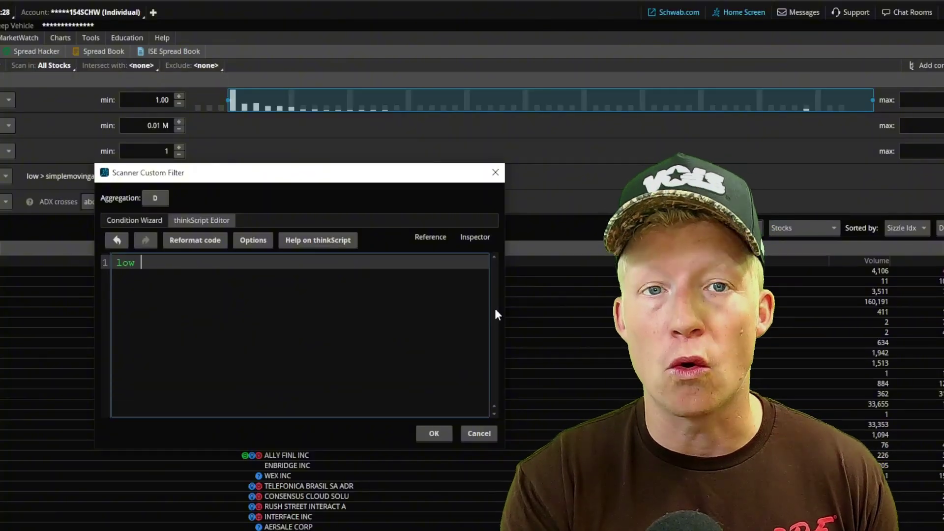
{"action": "type", "text": " > simplemovingavg(length = 200"}
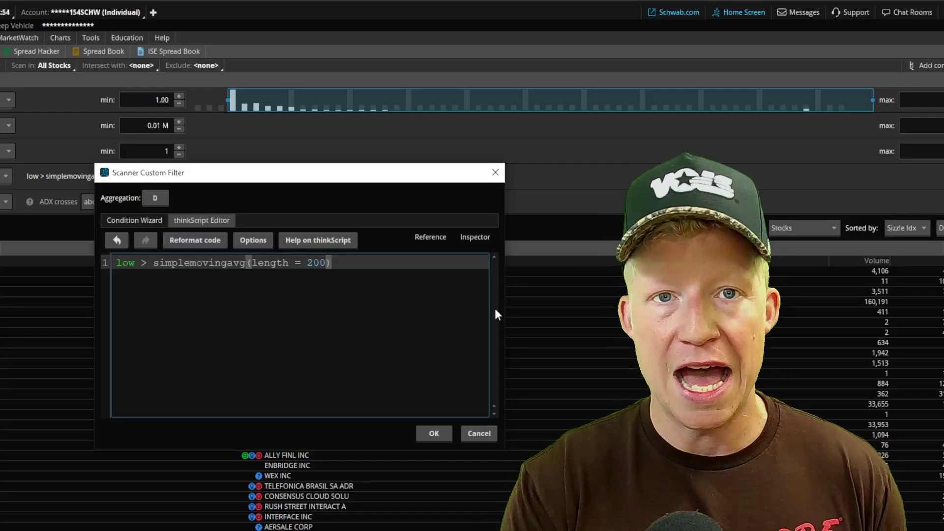
Step: Extend the filter script with "and rsi() < 40" and apply the custom filter to the scan
{"action": "type", "text": "and "}
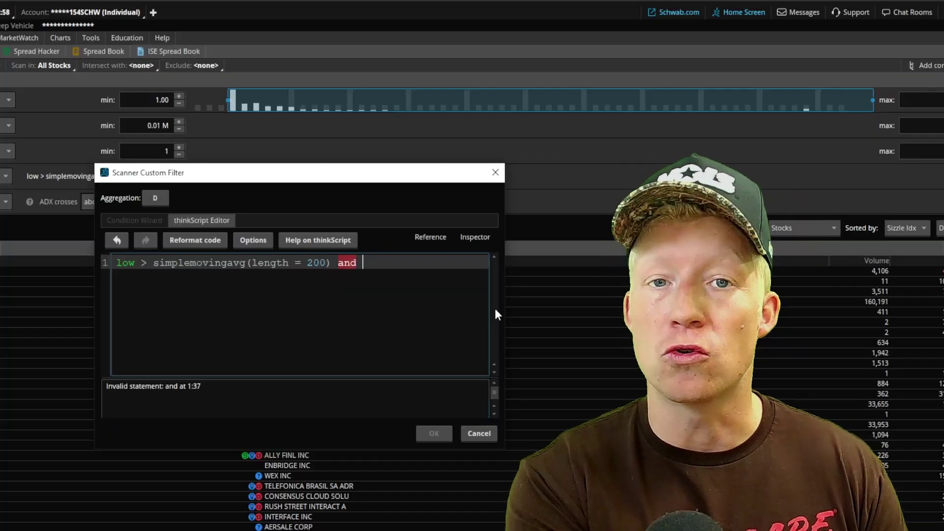
{"action": "type", "text": "rsi"}
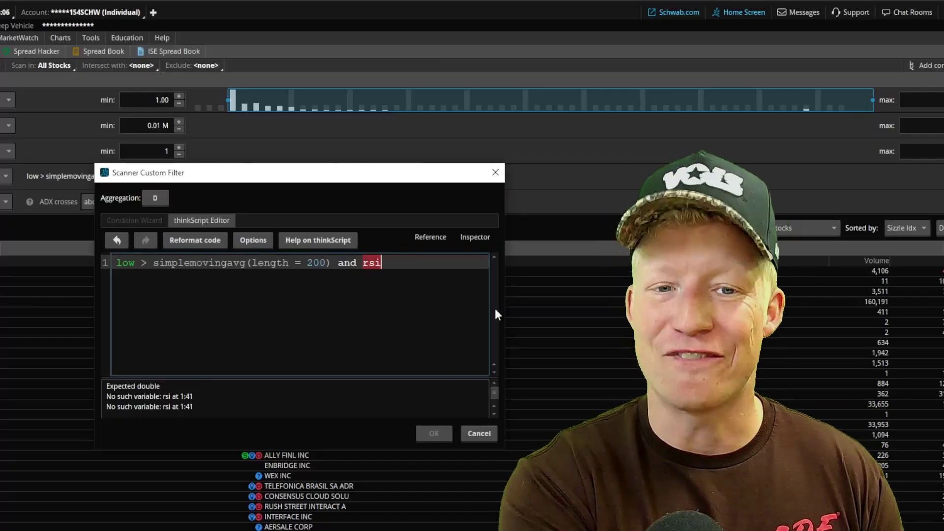
{"action": "type", "text": "()"}
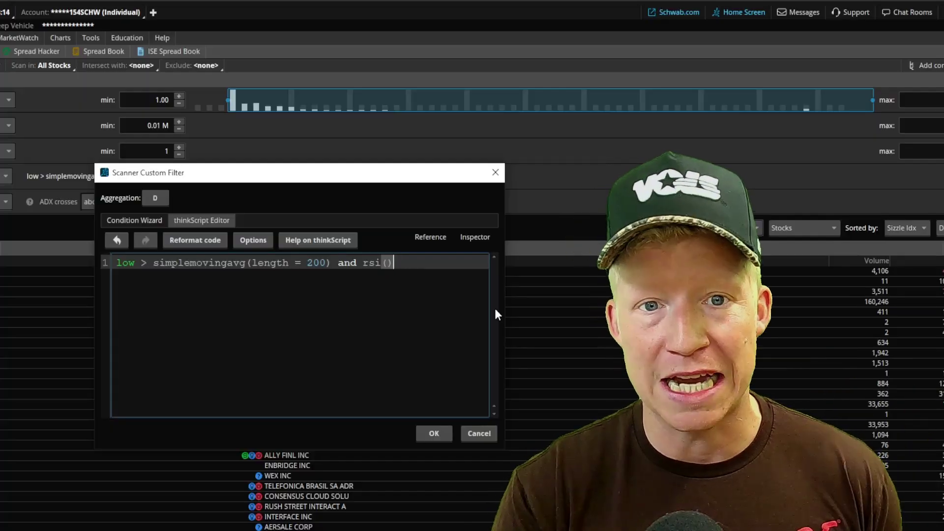
{"action": "key", "text": "Left"}
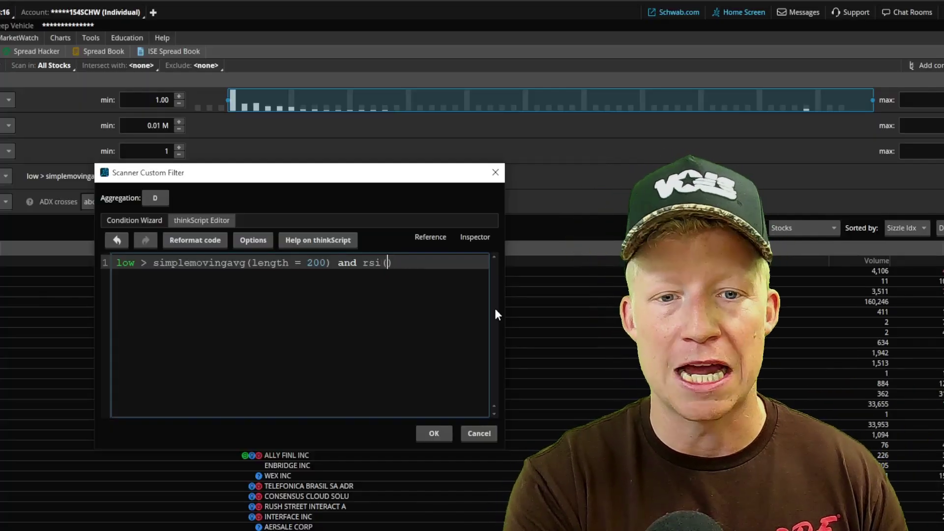
{"action": "key", "text": "Right"}
{"action": "type", "text": "< "}
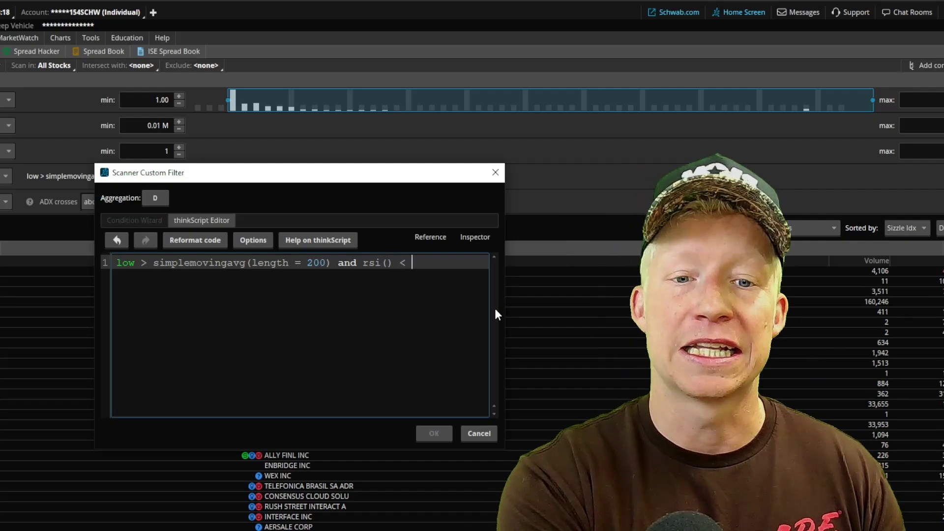
{"action": "type", "text": "40"}
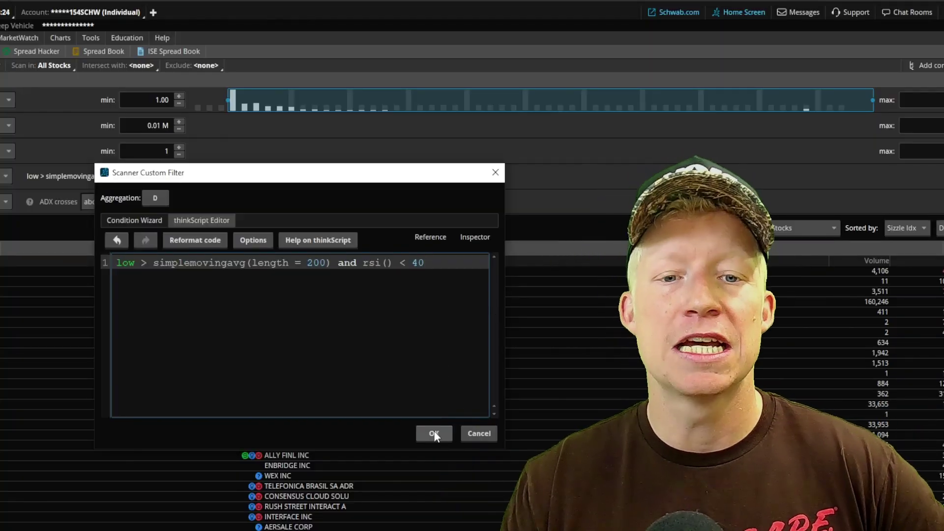
{"action": "left_click", "coordinate": [434, 434]}
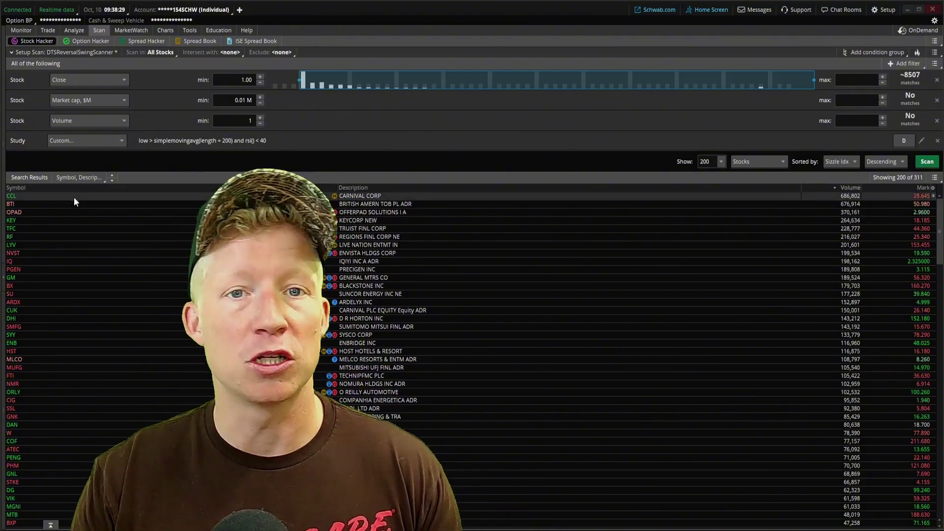
Step: Load CCL in the chart and examine its recent price against the 200-period moving average and the RSI
{"action": "left_click", "coordinate": [166, 29]}
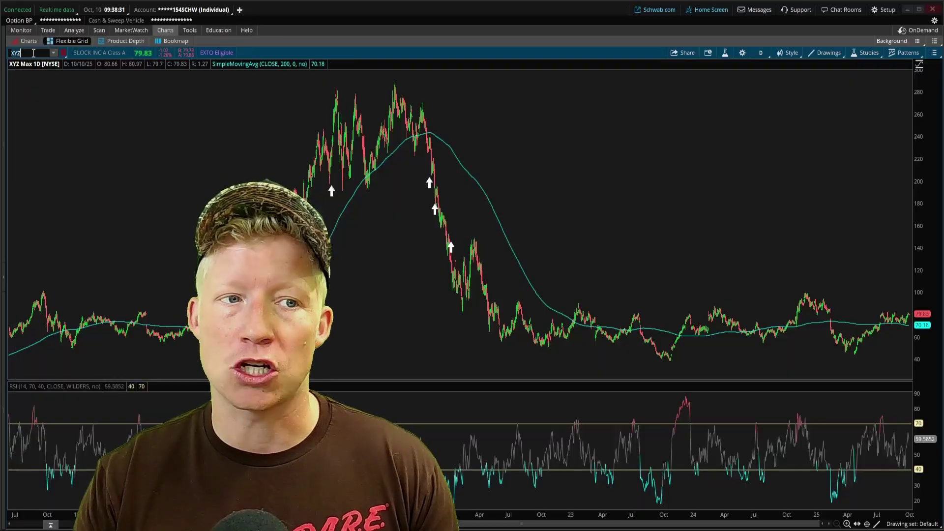
{"action": "left_click", "coordinate": [33, 52]}
{"action": "type", "text": "CCL"}
{"action": "key", "text": "Return"}
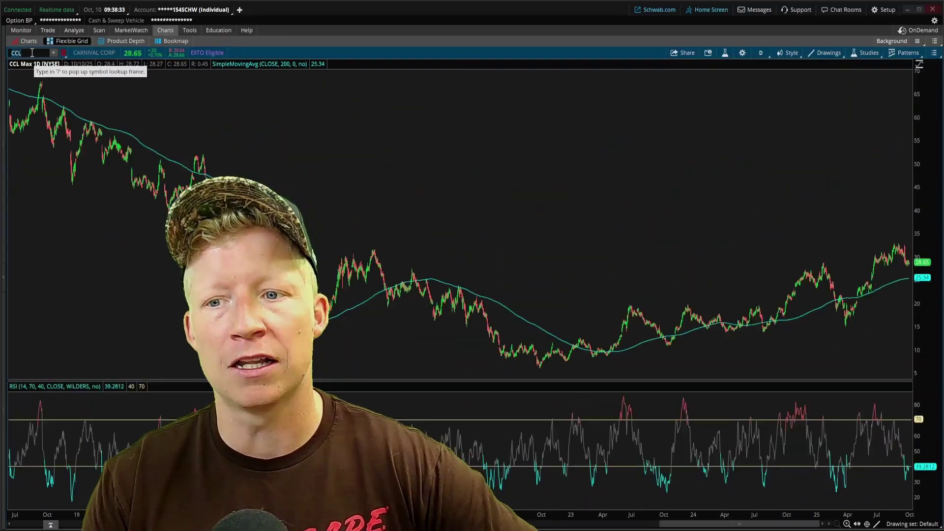
{"action": "scroll", "coordinate": [698, 241], "scroll_direction": "up", "scroll_amount": 5}
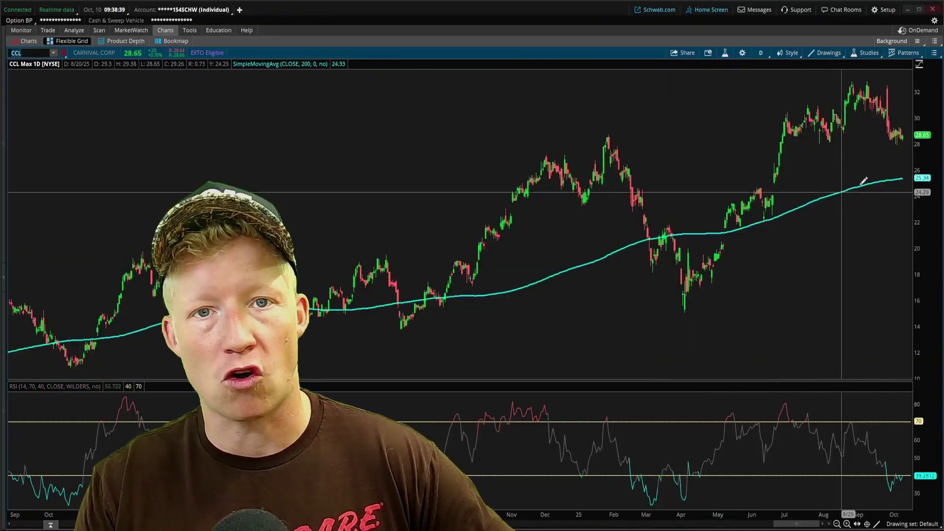
{"action": "scroll", "coordinate": [676, 187], "scroll_direction": "up", "scroll_amount": 3}
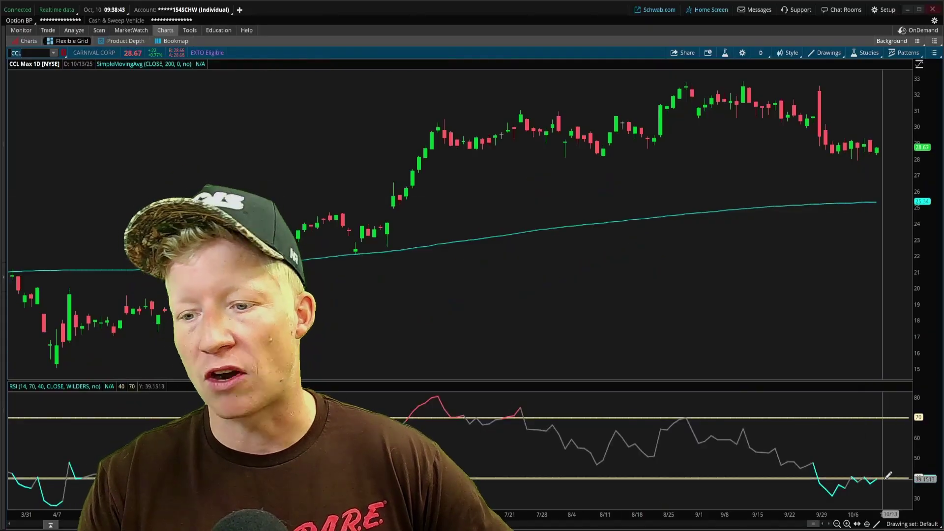
Step: Load BTI in the chart and examine its price against the 200-period moving average and the RSI
{"action": "left_click", "coordinate": [836, 525]}
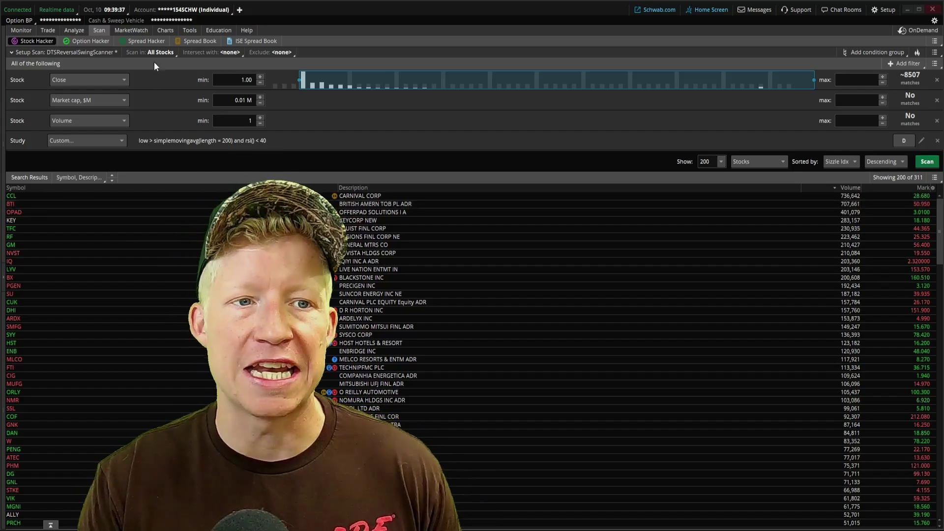
{"action": "left_click", "coordinate": [163, 31]}
{"action": "type", "text": "BTI"}
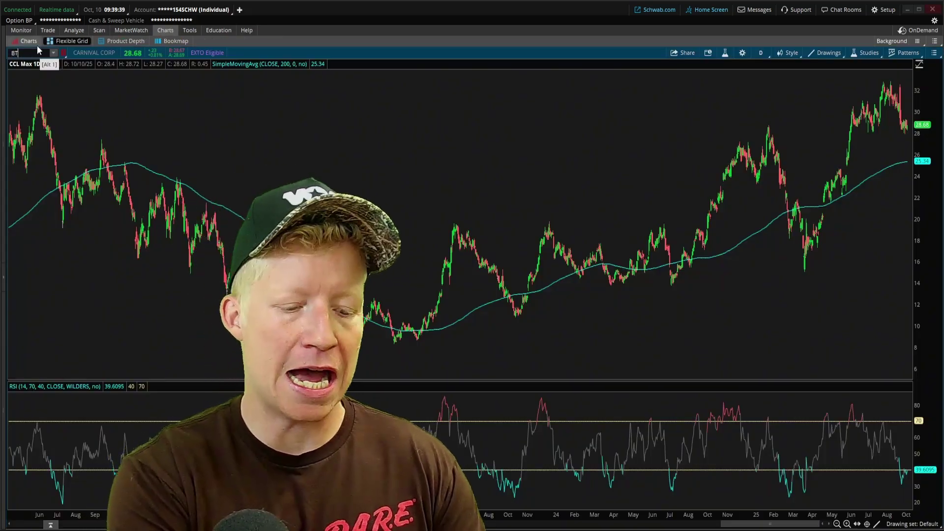
{"action": "key", "text": "Return"}
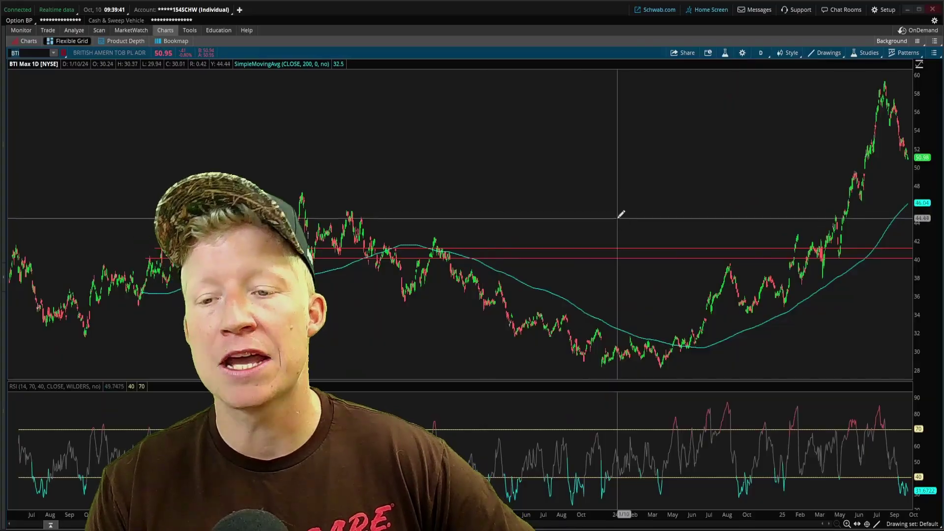
{"action": "left_click_drag", "start_coordinate": [538, 251], "coordinate": [716, 250]}
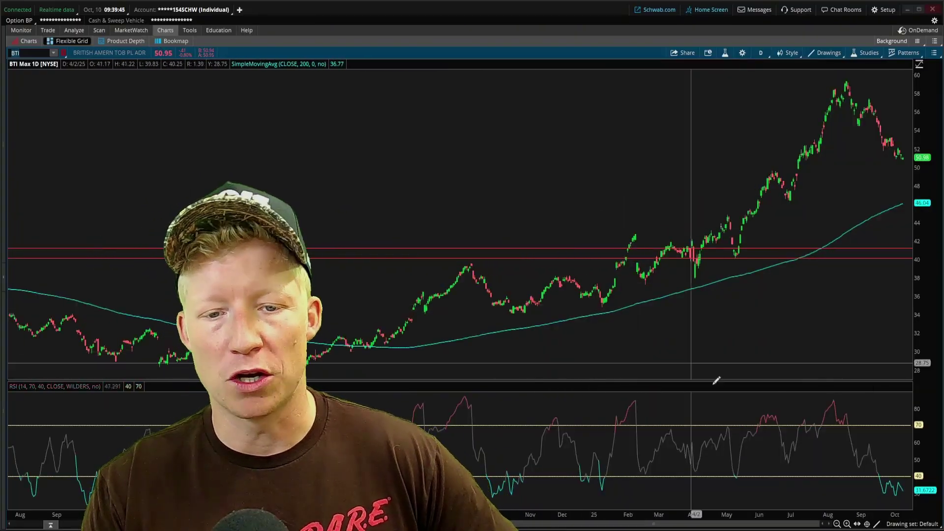
{"action": "left_click", "coordinate": [837, 524]}
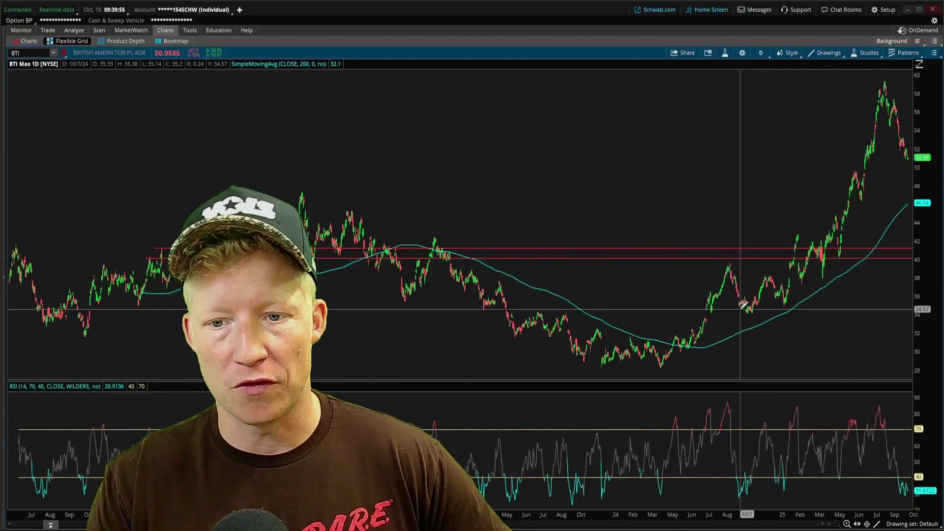
Step: Mark three pullbacks above the 200-period moving average on the BTI chart with ellipses, between about October 2024 and May 2025
{"action": "right_click", "coordinate": [745, 305]}
{"action": "left_click", "coordinate": [768, 381]}
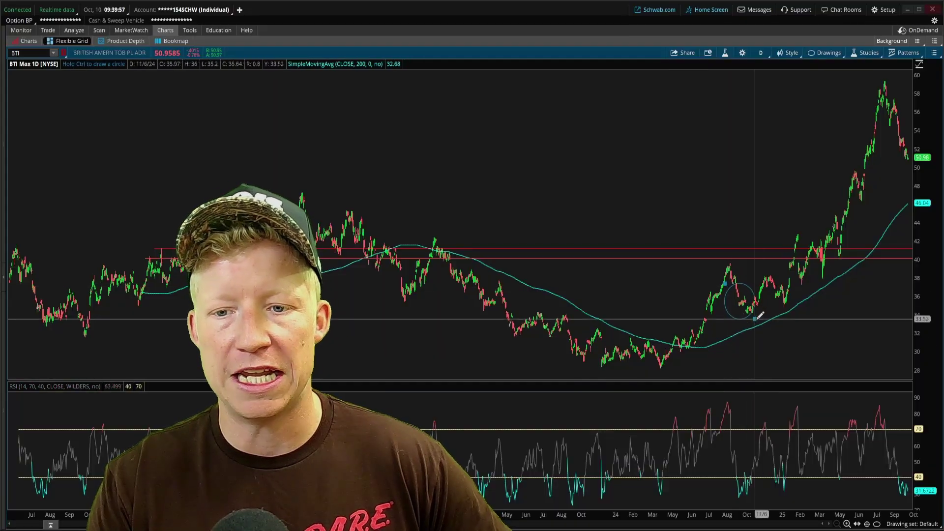
{"action": "left_click", "coordinate": [745, 305]}
{"action": "left_click_drag", "start_coordinate": [781, 277], "coordinate": [787, 318]}
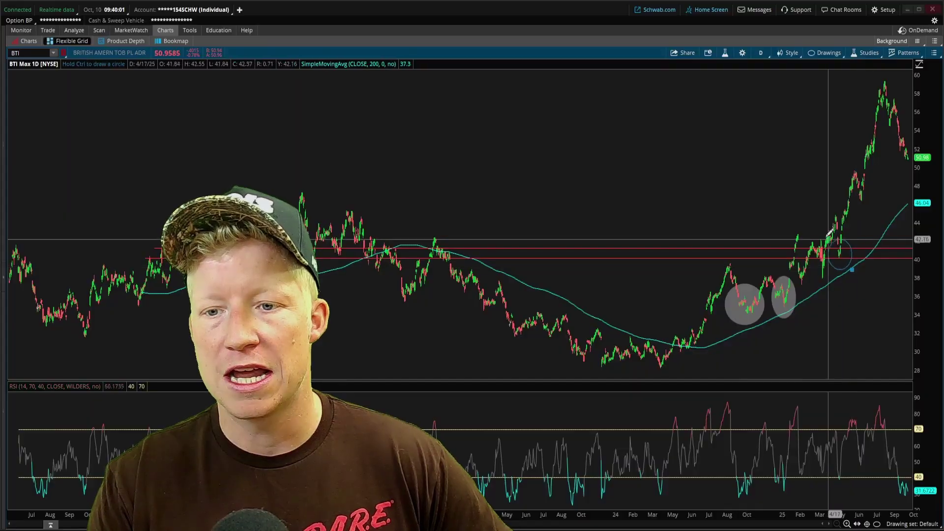
{"action": "left_click_drag", "start_coordinate": [834, 231], "coordinate": [839, 270]}
{"action": "scroll", "coordinate": [856, 246], "scroll_direction": "up", "scroll_amount": 15}
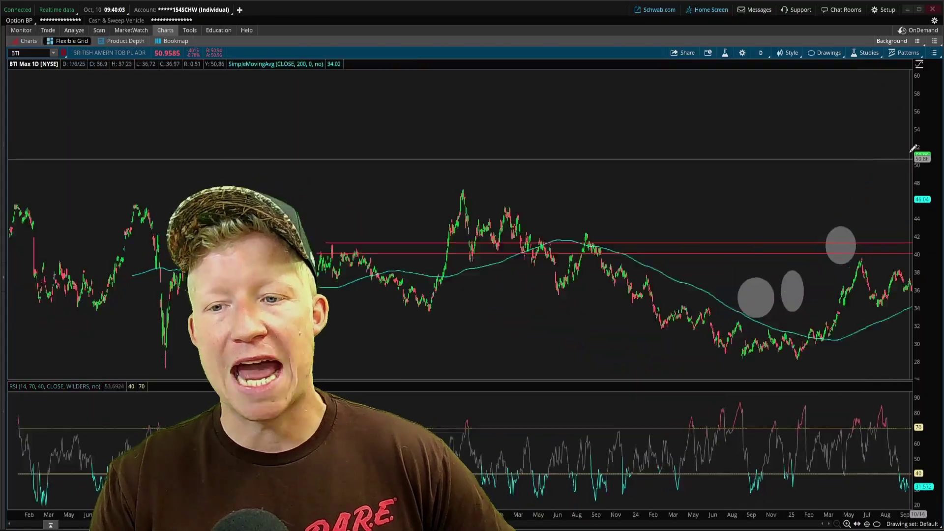
{"action": "scroll", "coordinate": [907, 159], "scroll_direction": "down", "scroll_amount": 15}
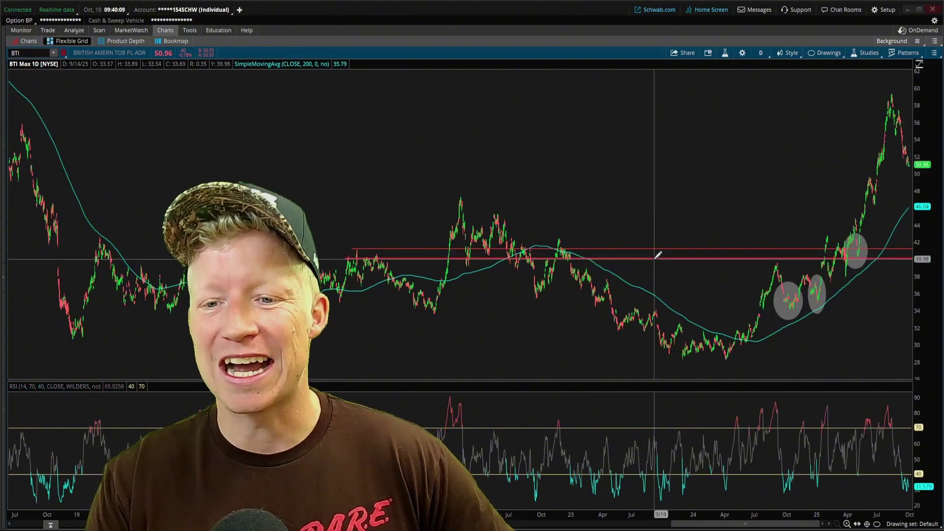
{"action": "scroll", "coordinate": [915, 182], "scroll_direction": "up", "scroll_amount": 5}
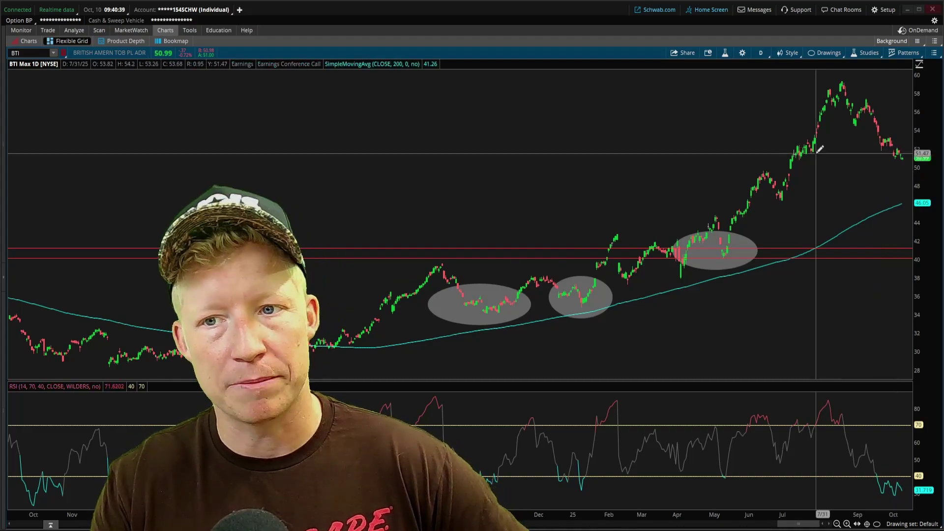
{"action": "left_click", "coordinate": [811, 79]}
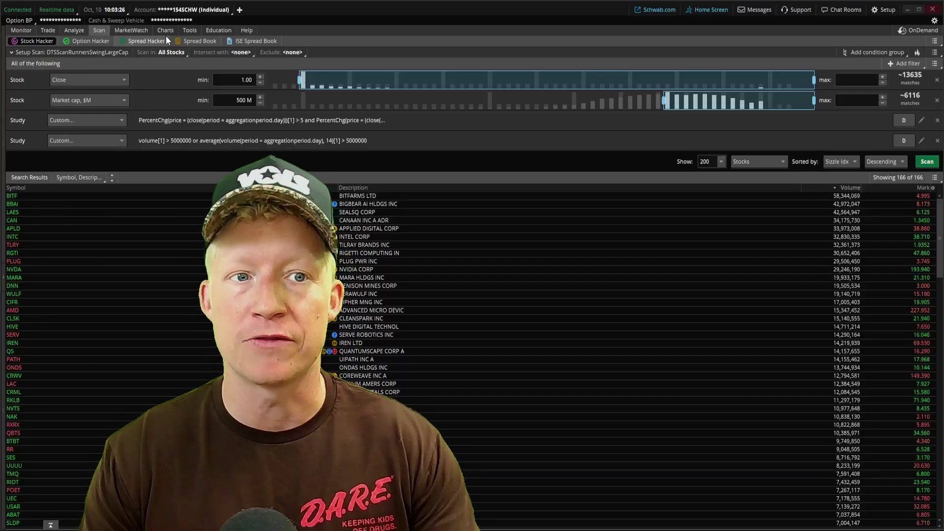
Step: Load BITF from the DTSScanRunnersSwingLargeCap scan results in the chart and examine its recent price run
{"action": "left_click", "coordinate": [165, 31]}
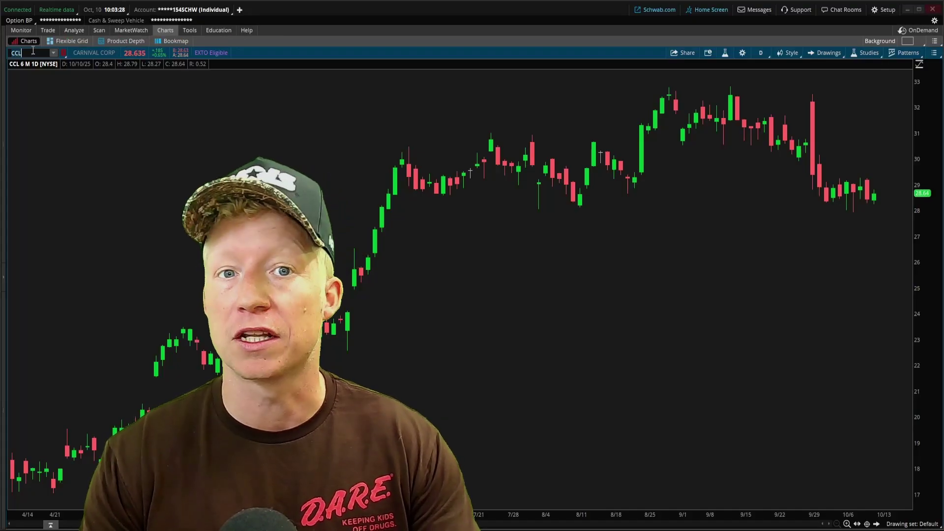
{"action": "left_click", "coordinate": [31, 53]}
{"action": "type", "text": "BITF"}
{"action": "key", "text": "Return"}
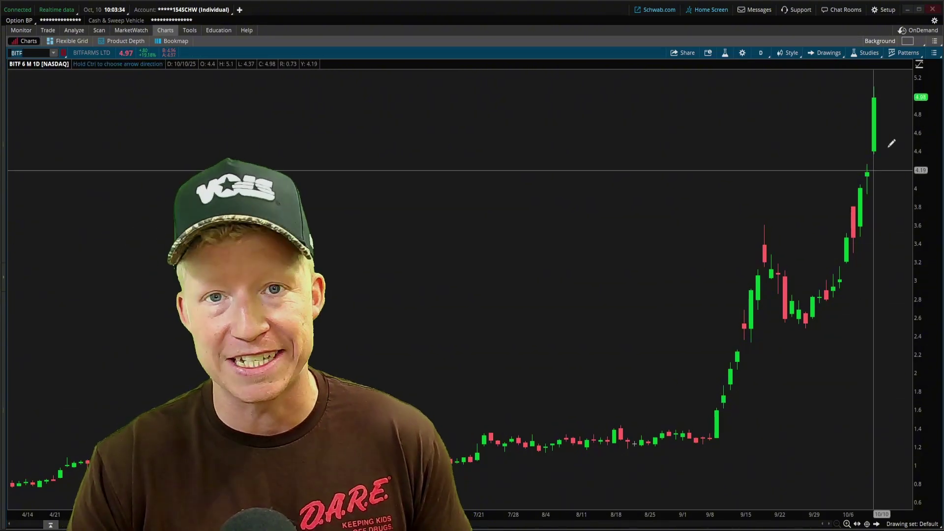
Step: Return to the scan results for another runner and load BBAI in the chart
{"action": "left_click", "coordinate": [99, 30]}
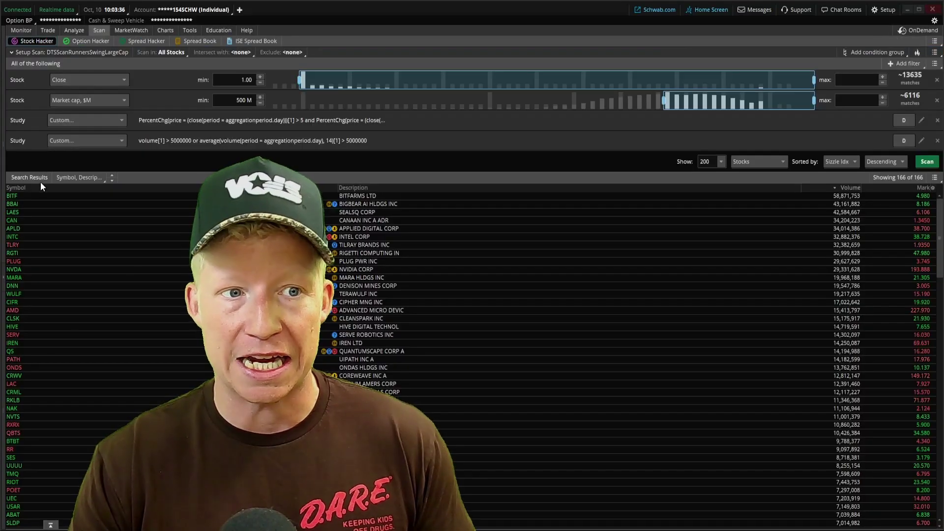
{"action": "left_click", "coordinate": [166, 30]}
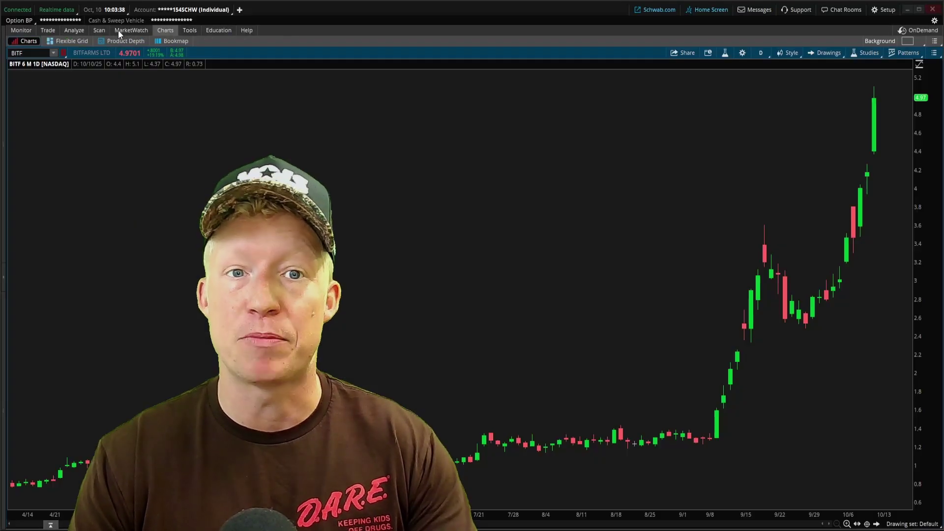
{"action": "left_click", "coordinate": [22, 52]}
{"action": "type", "text": "BBAI"}
{"action": "key", "text": "Return"}
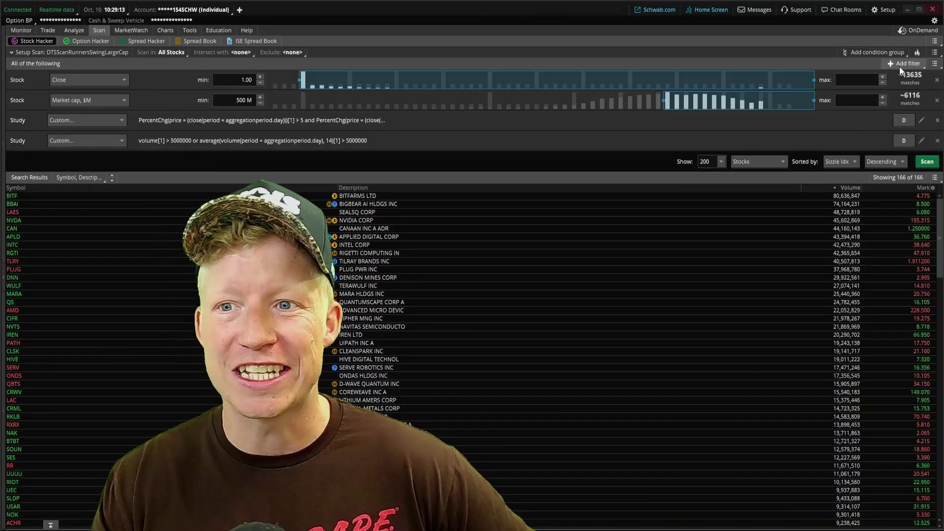
Step: Add a new study filter to the DTSScanRunnersSwingLargeCap scan and open its custom filter for editing
{"action": "left_click", "coordinate": [899, 66]}
{"action": "left_click", "coordinate": [893, 116]}
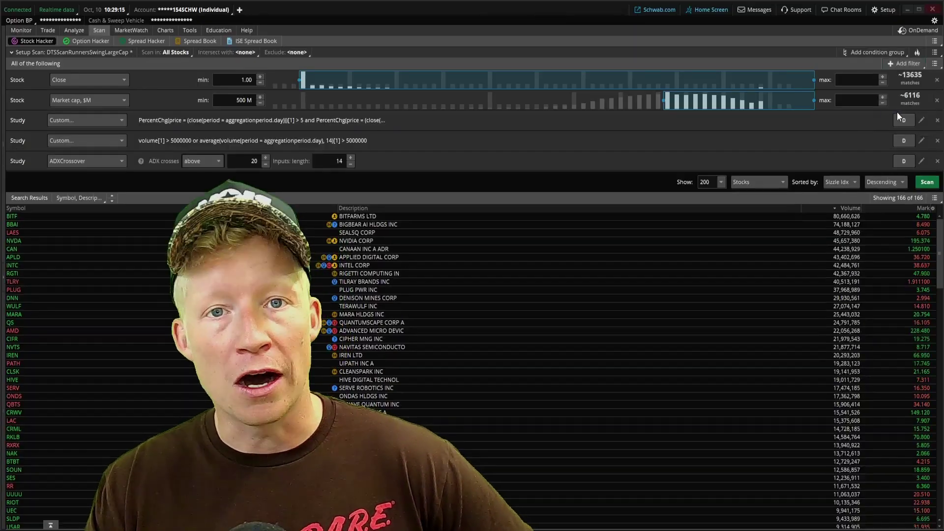
{"action": "left_click", "coordinate": [922, 161]}
{"action": "left_click_drag", "start_coordinate": [777, 20], "coordinate": [631, 133]}
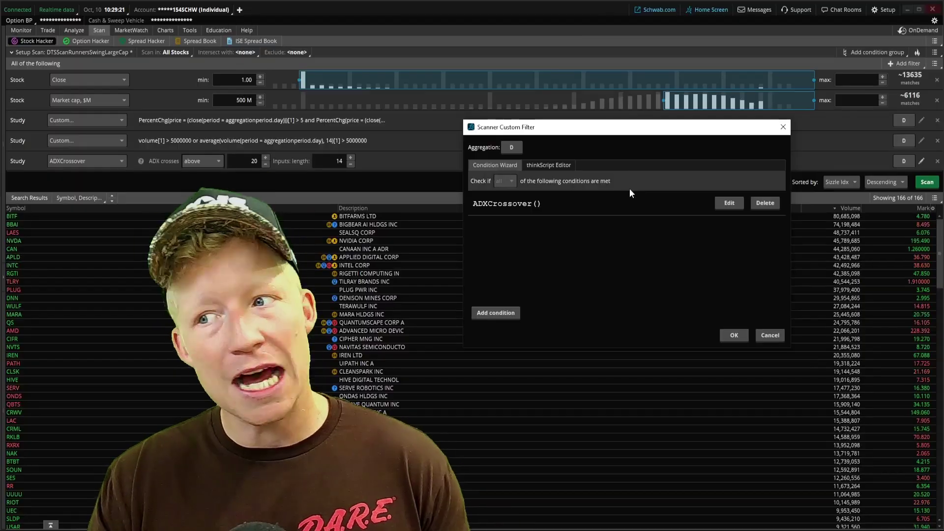
{"action": "left_click_drag", "start_coordinate": [572, 131], "coordinate": [585, 133]}
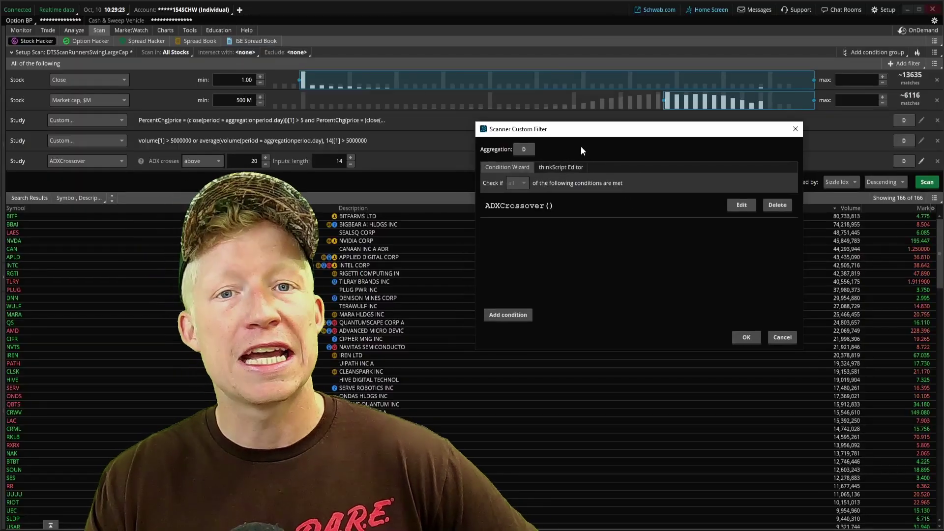
Step: Replace the ADXCrossover study in the filter's condition with the PercentChg study
{"action": "left_click", "coordinate": [742, 208]}
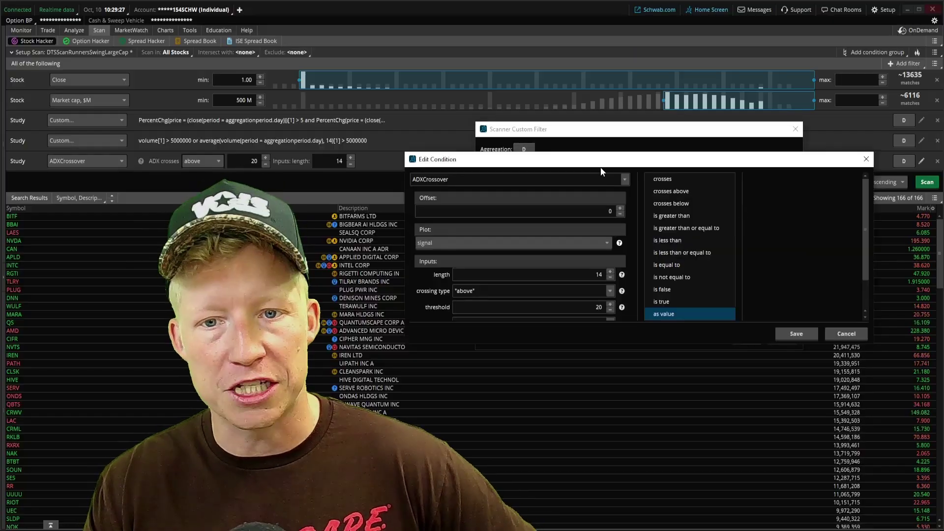
{"action": "left_click_drag", "start_coordinate": [601, 167], "coordinate": [616, 141]}
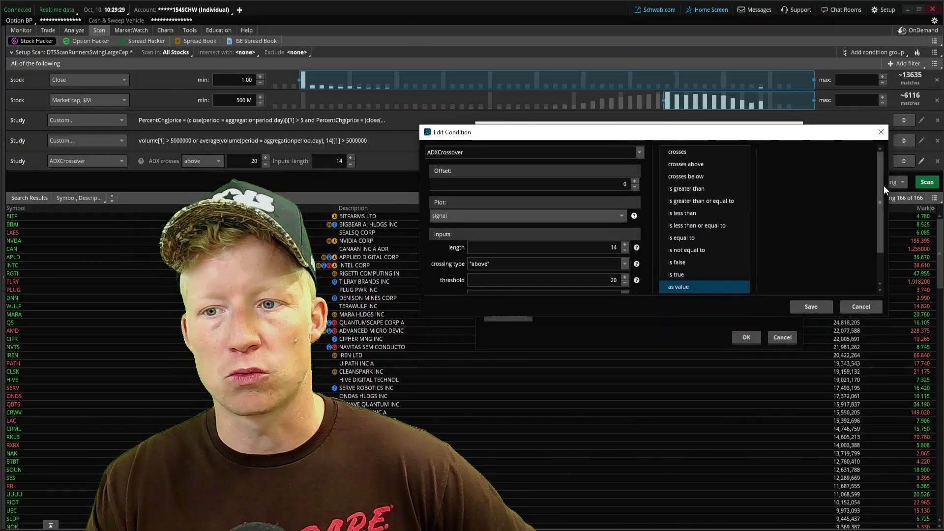
{"action": "left_click_drag", "start_coordinate": [885, 186], "coordinate": [849, 181]}
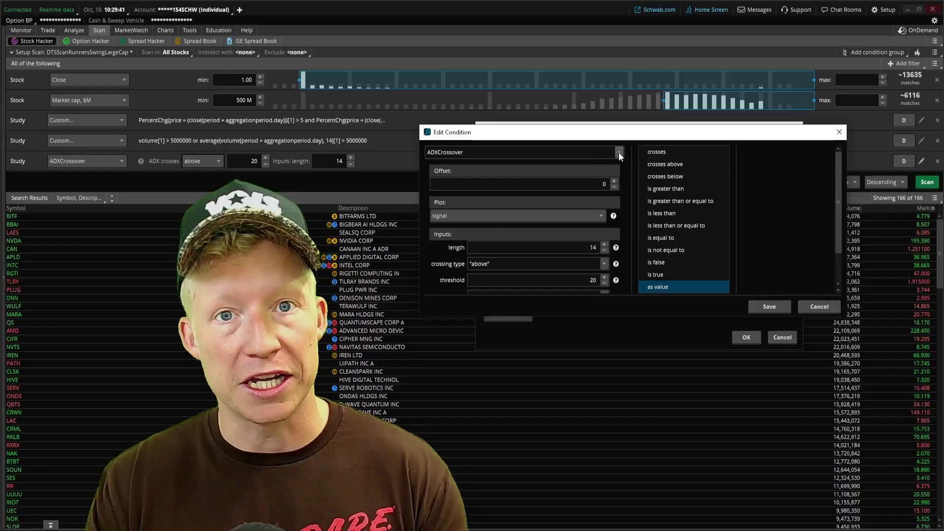
{"action": "left_click", "coordinate": [619, 152]}
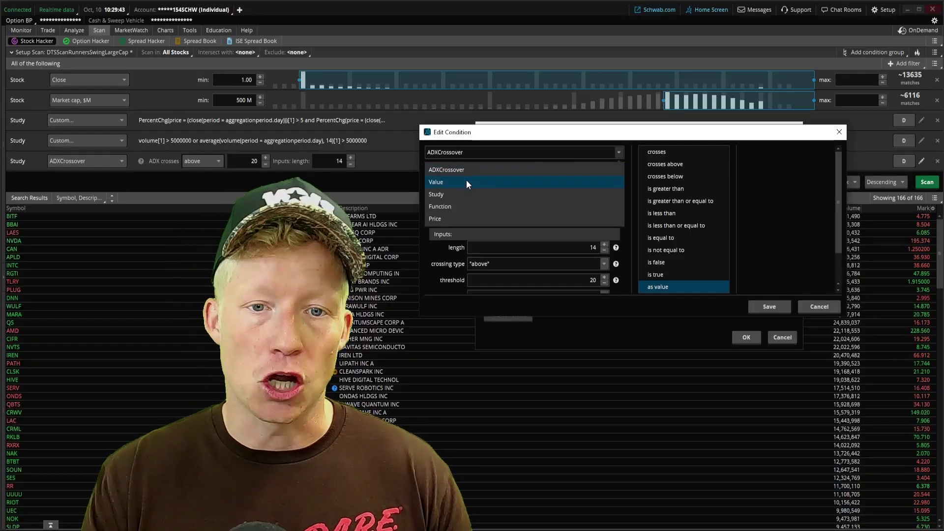
{"action": "left_click", "coordinate": [457, 196]}
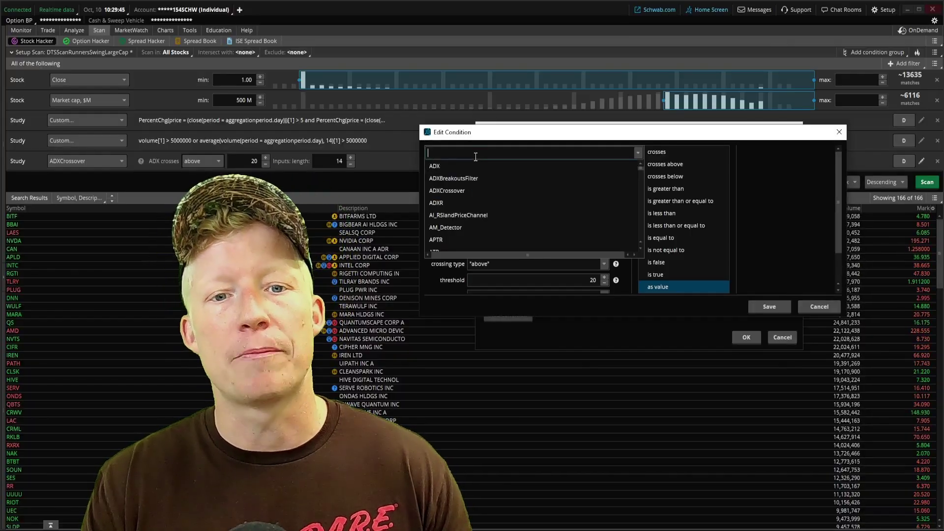
{"action": "type", "text": "percentc"}
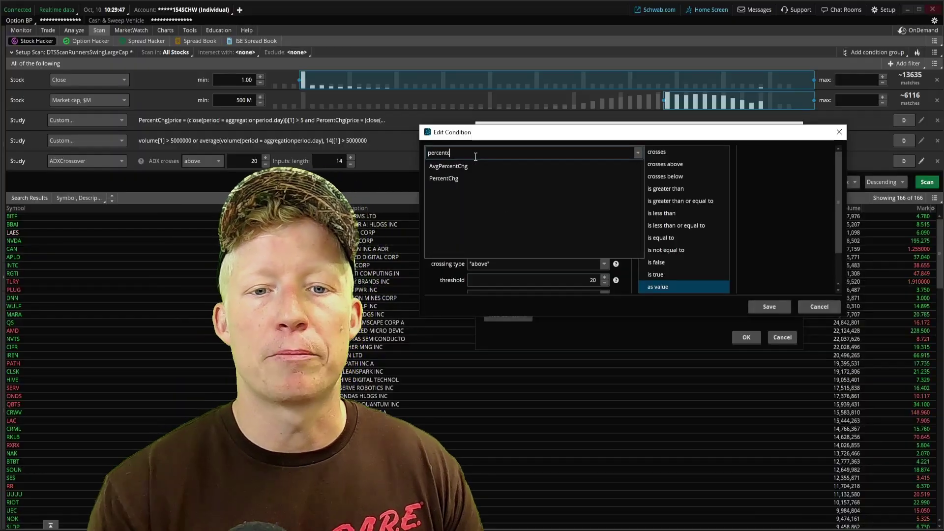
{"action": "left_click", "coordinate": [457, 179]}
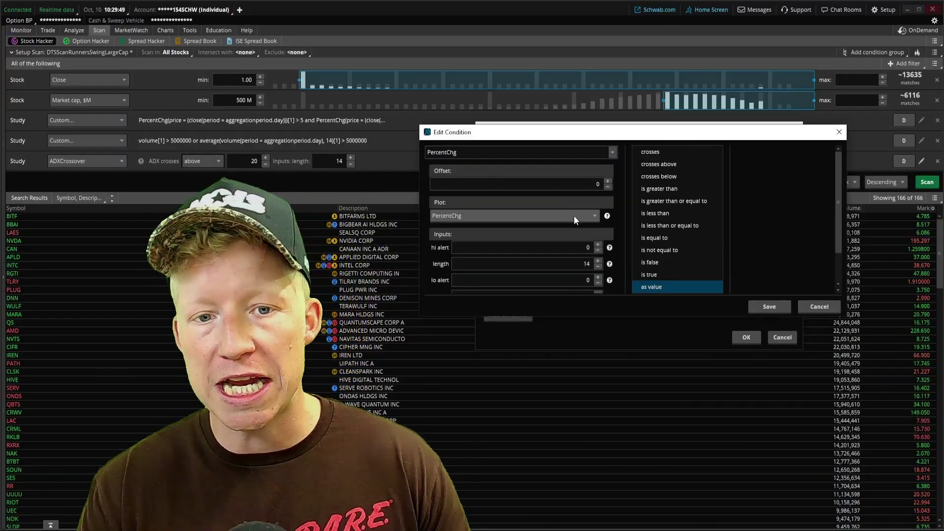
Step: Require PercentChg to be greater than a value of 5 and save the condition
{"action": "left_click", "coordinate": [673, 189]}
{"action": "left_click", "coordinate": [766, 151]}
{"action": "left_click", "coordinate": [746, 169]}
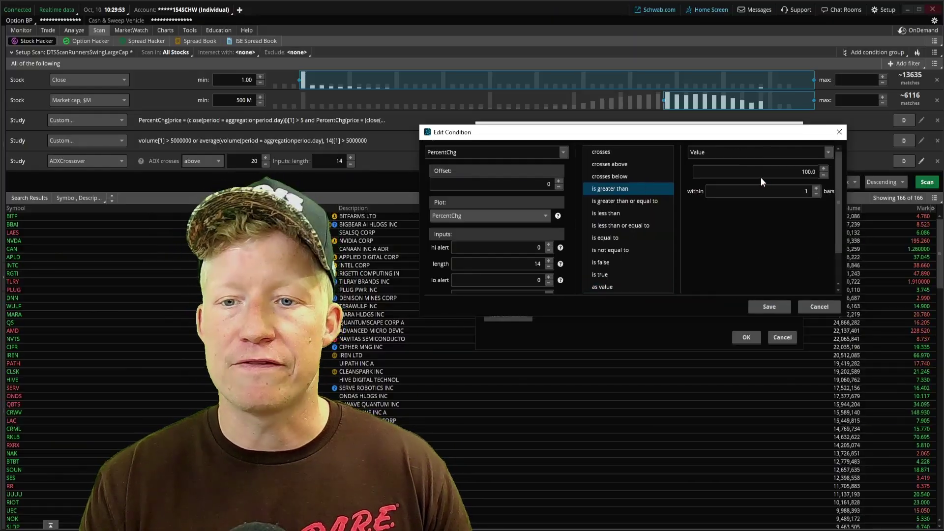
{"action": "double_click", "coordinate": [797, 170]}
{"action": "type", "text": "5"}
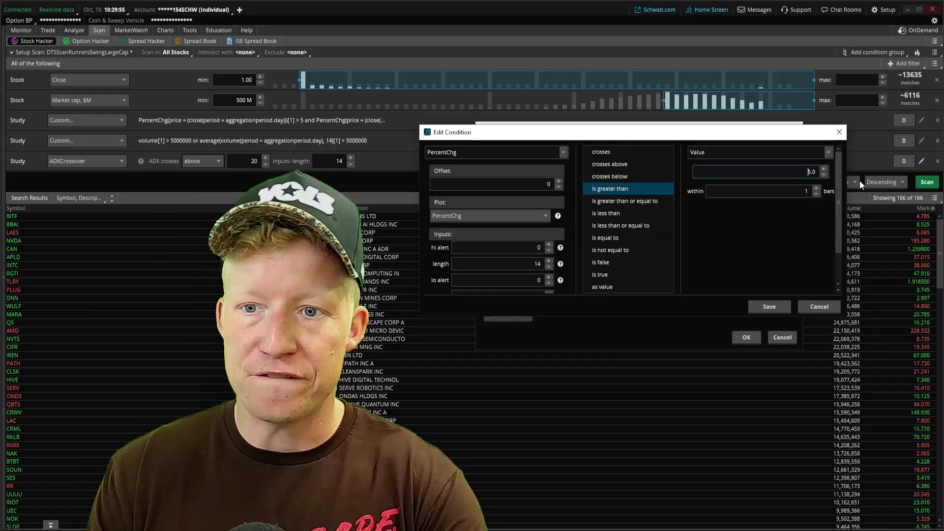
{"action": "left_click", "coordinate": [769, 306]}
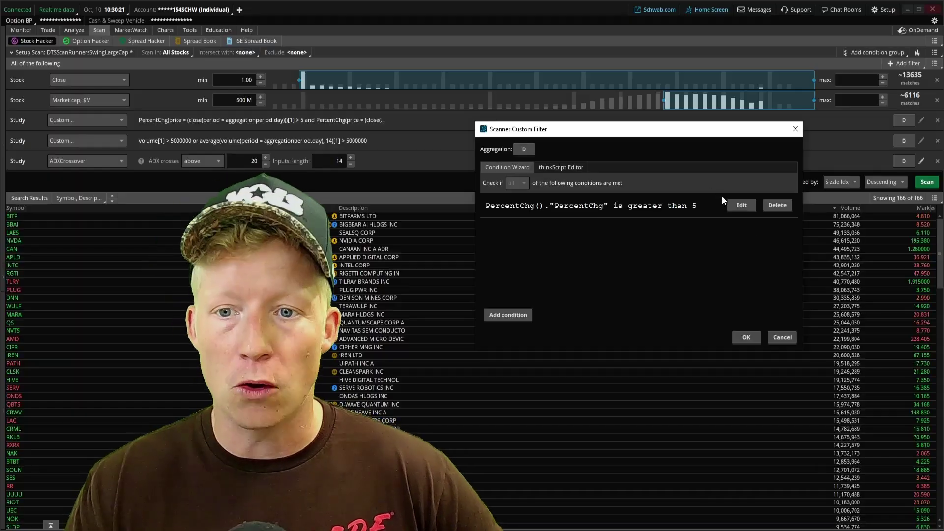
Step: Add a second condition to the custom filter using the PercentChg study with an offset of 1
{"action": "left_click", "coordinate": [508, 315]}
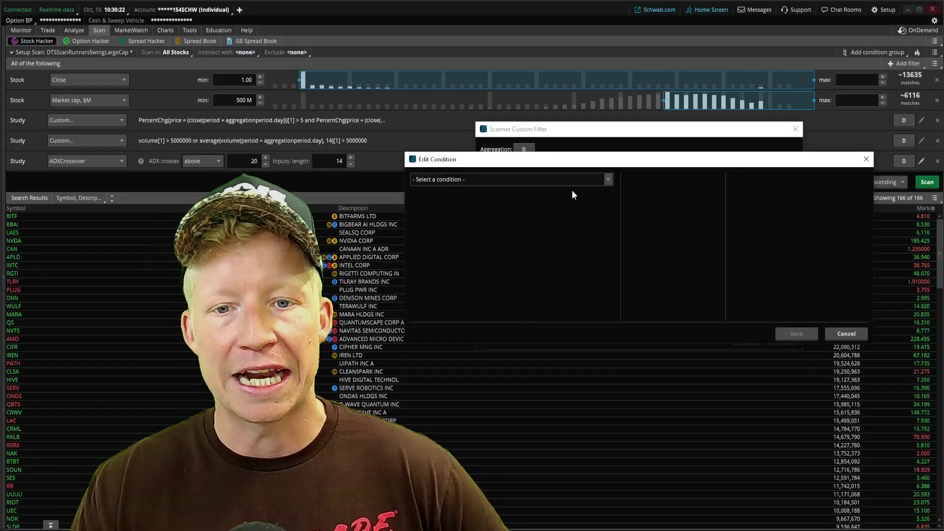
{"action": "left_click", "coordinate": [610, 181]}
{"action": "left_click", "coordinate": [473, 213]}
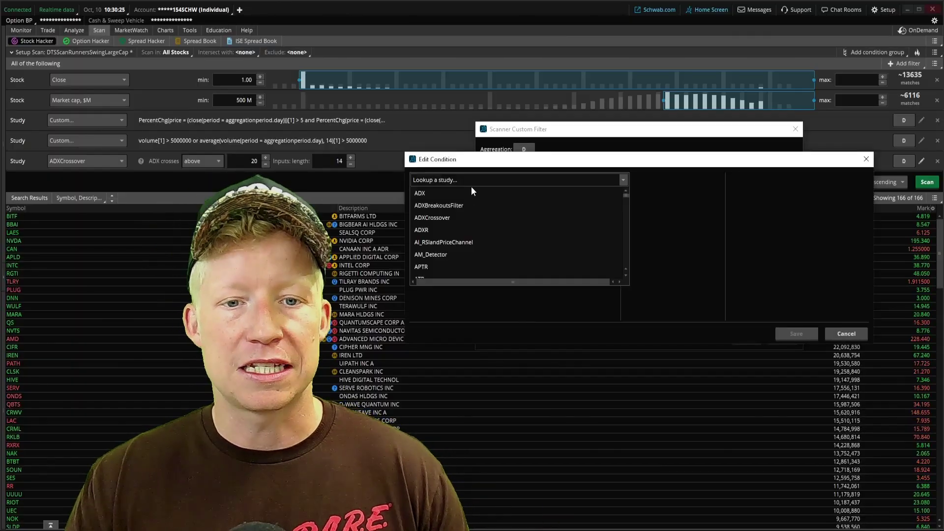
{"action": "type", "text": "percent"}
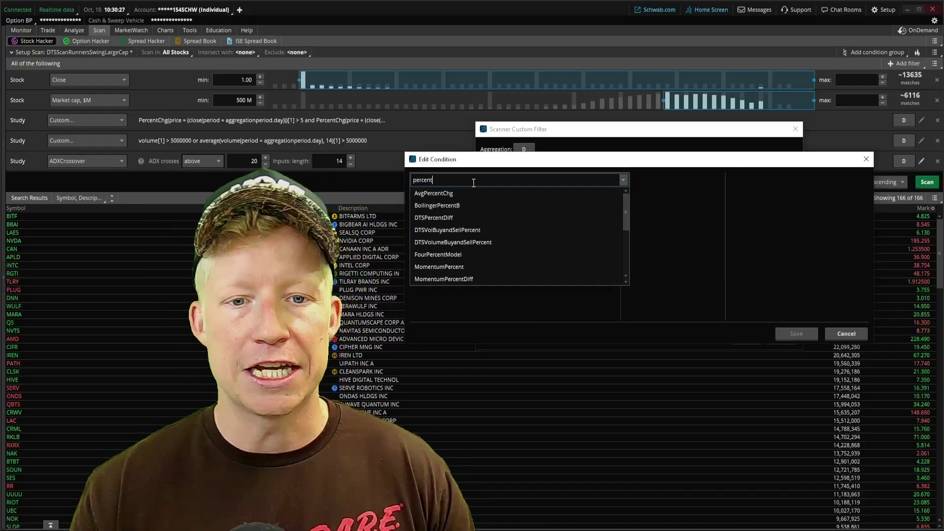
{"action": "type", "text": "c"}
{"action": "left_click", "coordinate": [438, 205]}
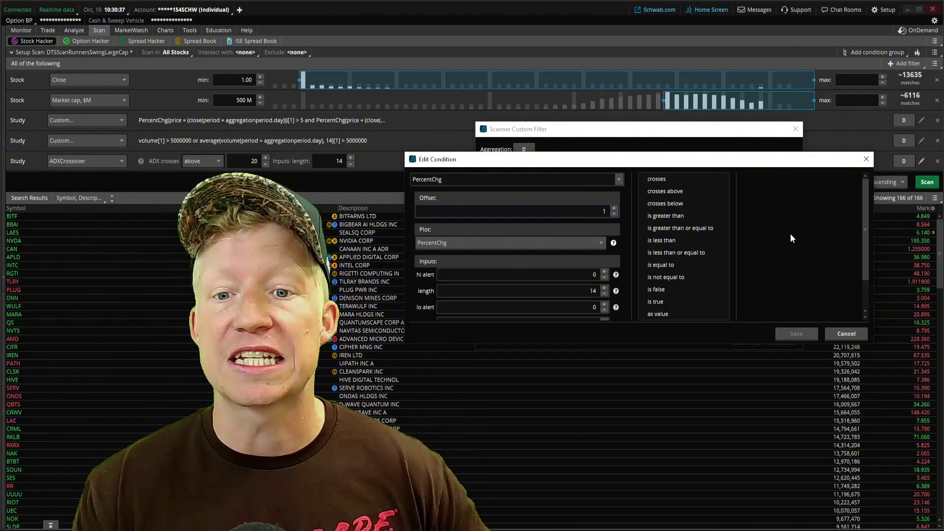
Step: Require the previous bar's PercentChg to be greater than a value of 5 and save the condition
{"action": "left_click", "coordinate": [665, 215]}
{"action": "left_click", "coordinate": [758, 182]}
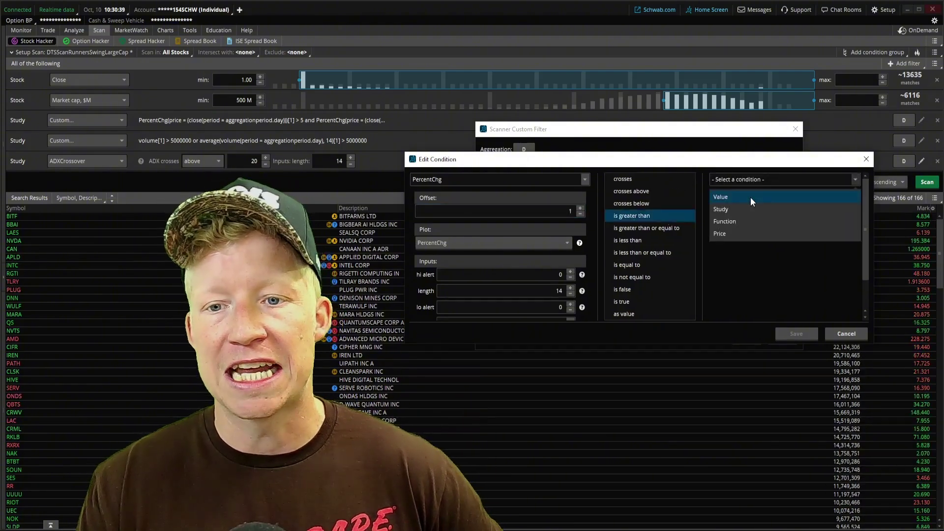
{"action": "left_click", "coordinate": [750, 197]}
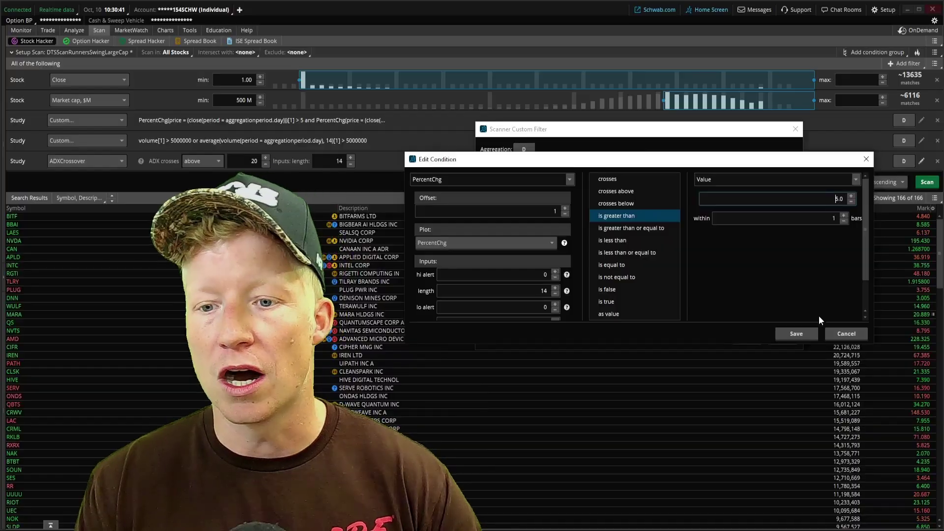
{"action": "left_click", "coordinate": [798, 333]}
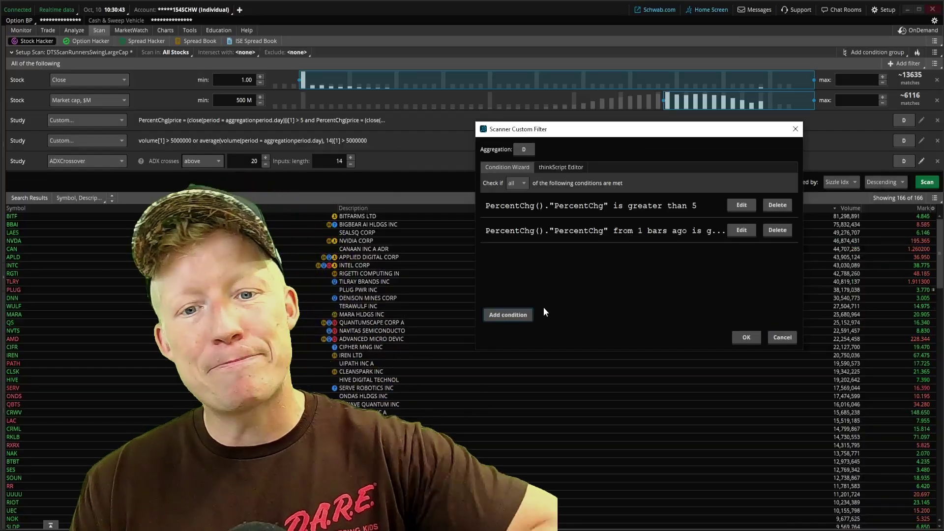
Step: Add a third condition to the custom filter using the PercentChg study with an offset of 2
{"action": "left_click", "coordinate": [517, 314]}
{"action": "left_click", "coordinate": [551, 179]}
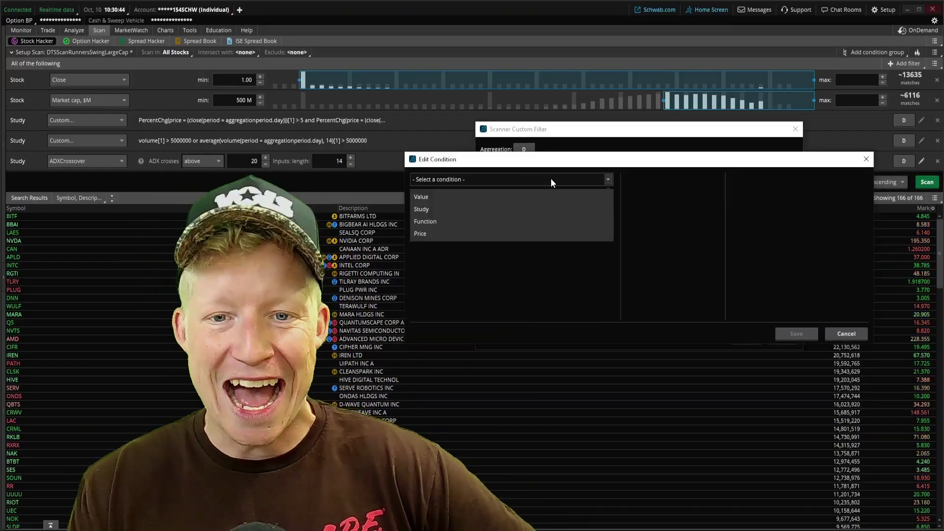
{"action": "left_click", "coordinate": [474, 210]}
{"action": "type", "text": "percentc"}
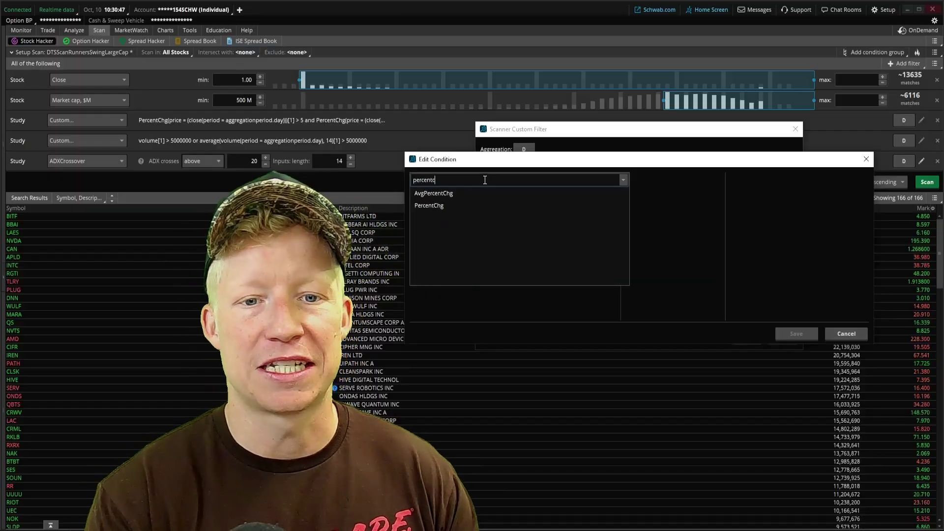
{"action": "type", "text": "h"}
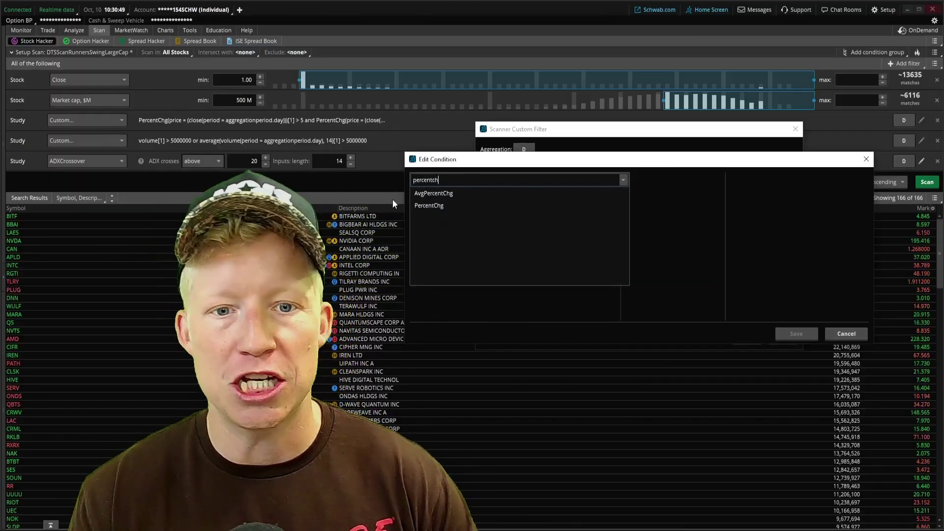
{"action": "left_click", "coordinate": [430, 206]}
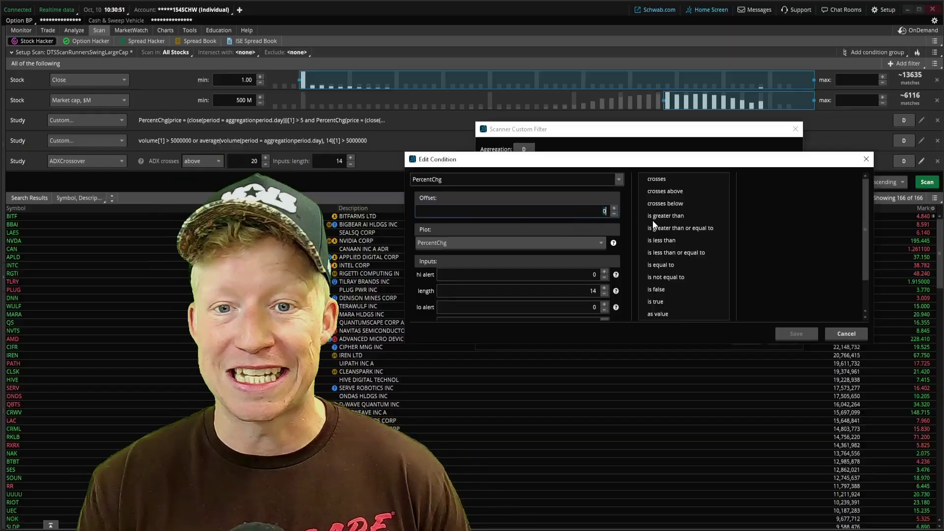
{"action": "type", "text": "2"}
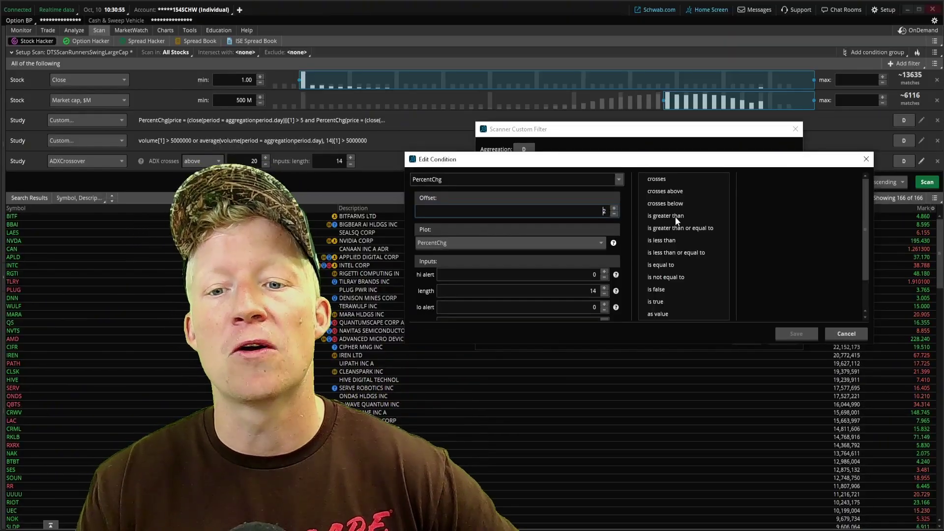
Step: Require the offset-2 PercentChg to be greater than a value of 5, save the condition and accept the custom filter
{"action": "left_click", "coordinate": [675, 216]}
{"action": "left_click", "coordinate": [732, 181]}
{"action": "left_click", "coordinate": [731, 196]}
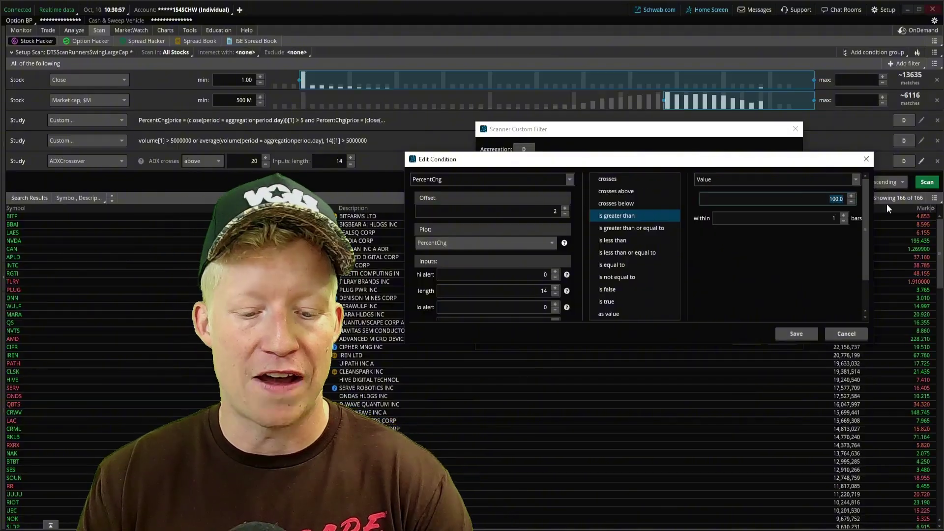
{"action": "type", "text": "5"}
{"action": "left_click", "coordinate": [800, 336]}
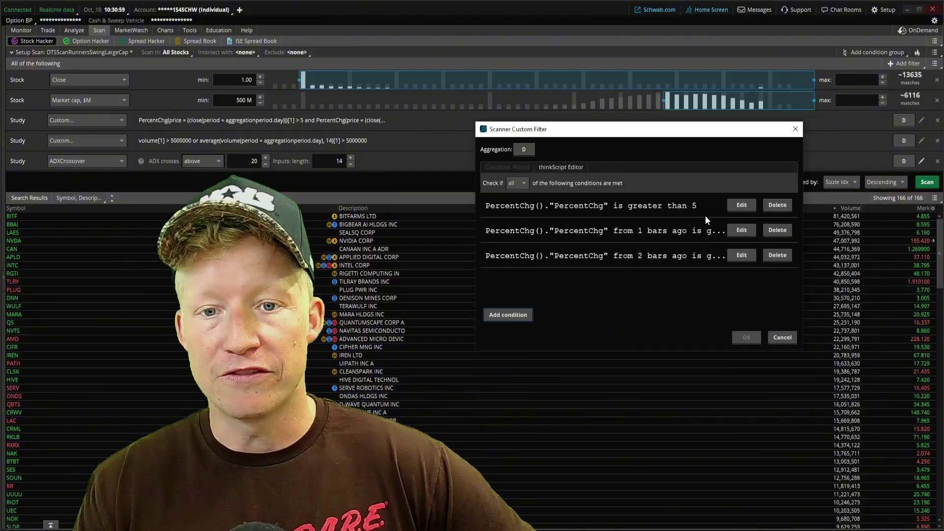
{"action": "left_click", "coordinate": [747, 338]}
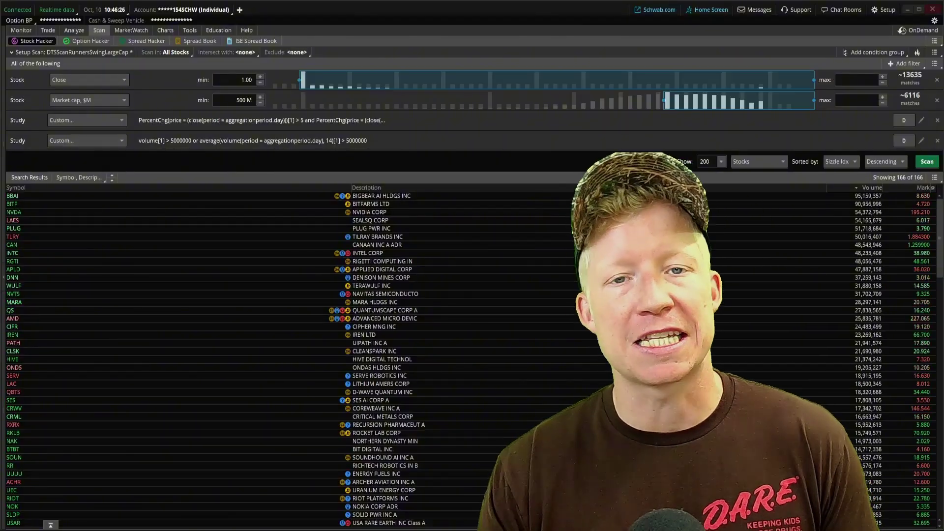
Step: Add the DTSAverageDistan column to the scan's search results and widen it
{"action": "left_click", "coordinate": [933, 188]}
{"action": "left_click", "coordinate": [911, 202]}
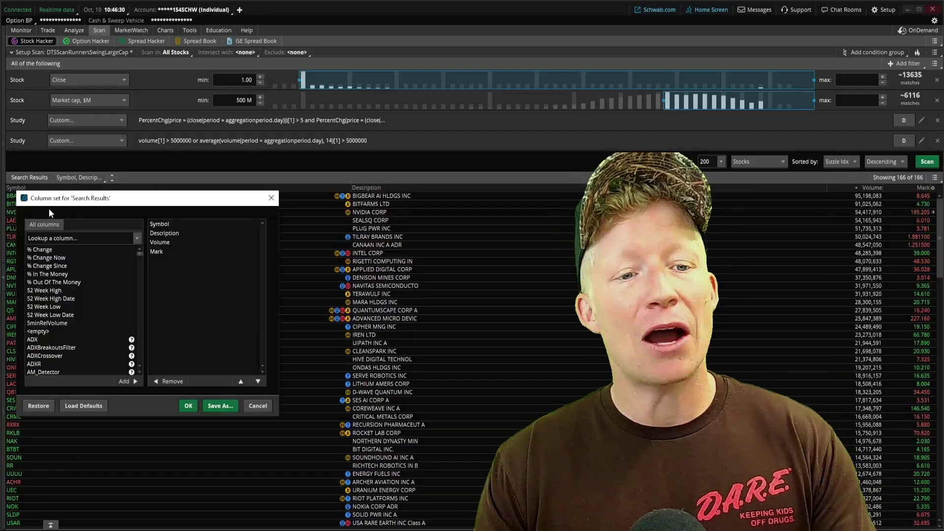
{"action": "left_click_drag", "start_coordinate": [122, 195], "coordinate": [199, 183]}
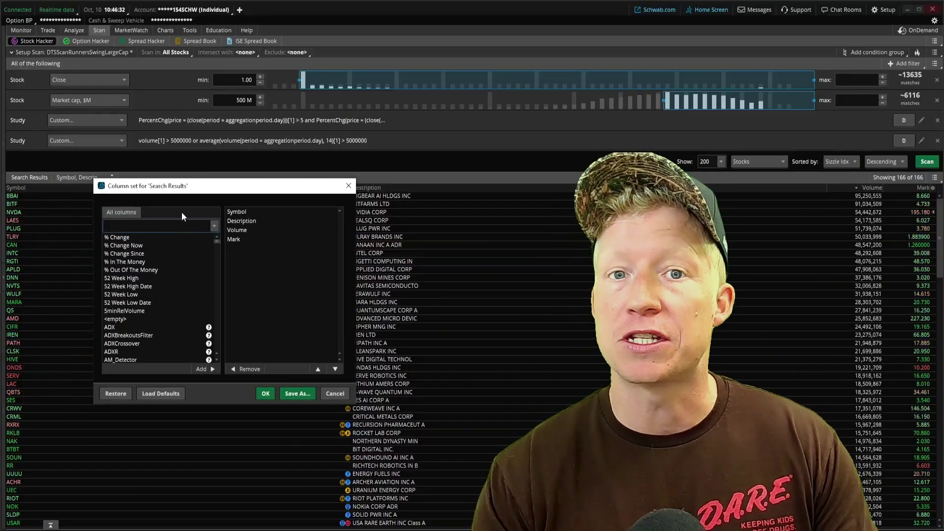
{"action": "type", "text": "distan"}
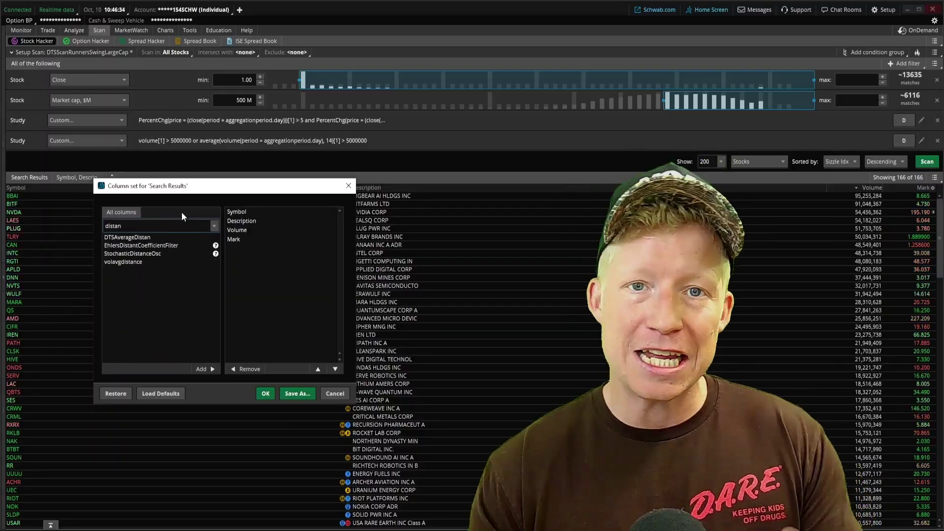
{"action": "left_click", "coordinate": [142, 238]}
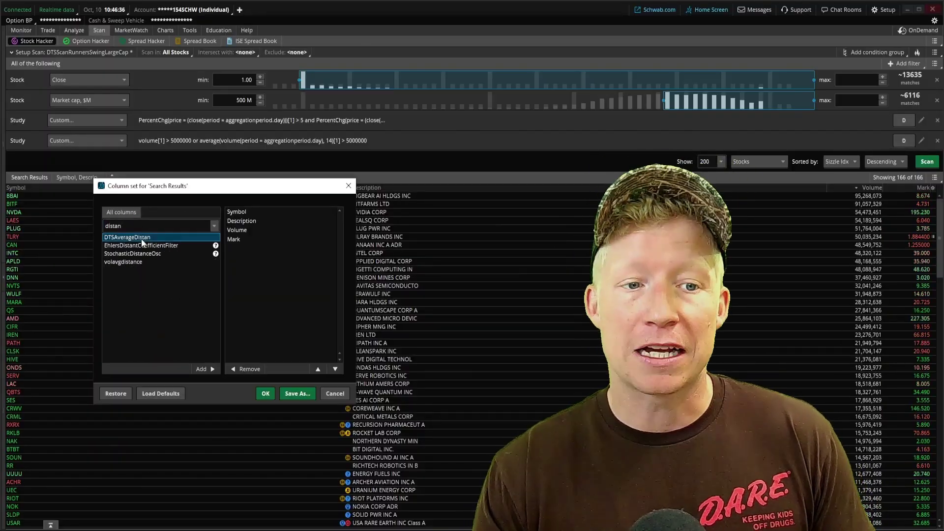
{"action": "double_click", "coordinate": [143, 238]}
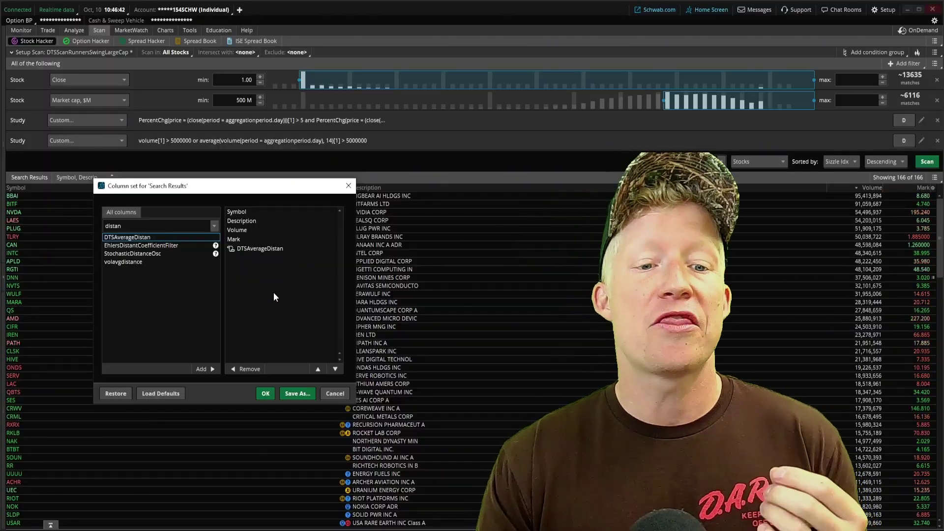
{"action": "left_click", "coordinate": [271, 393]}
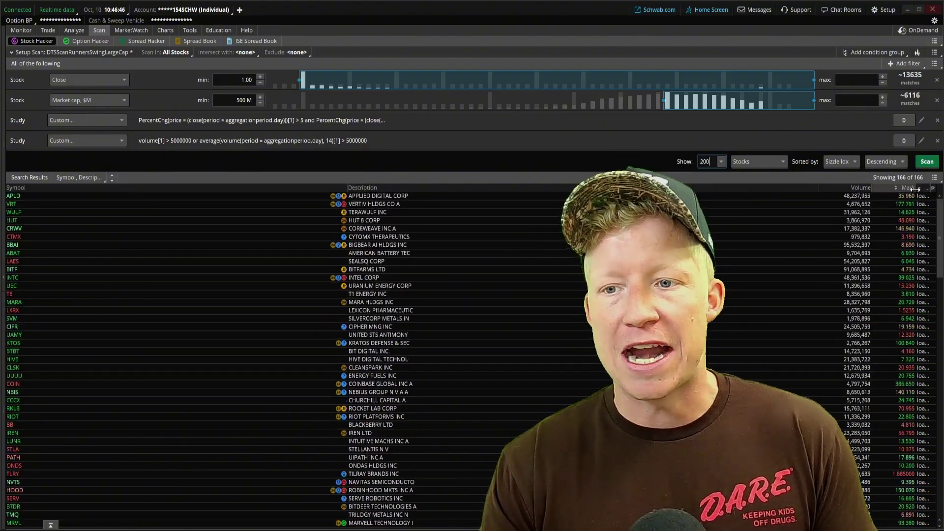
{"action": "left_click_drag", "start_coordinate": [917, 189], "coordinate": [890, 190]}
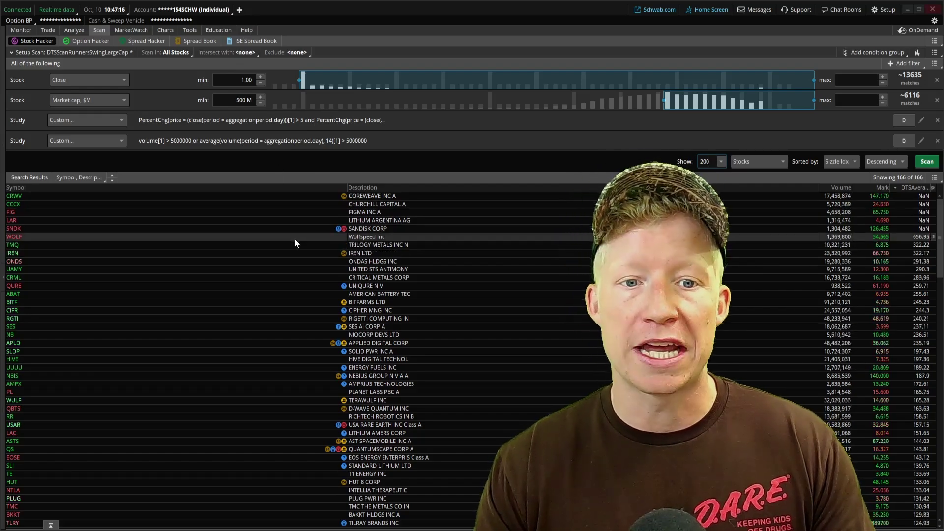
Step: Show the WOLF chart to check this scan result
{"action": "left_click", "coordinate": [172, 30]}
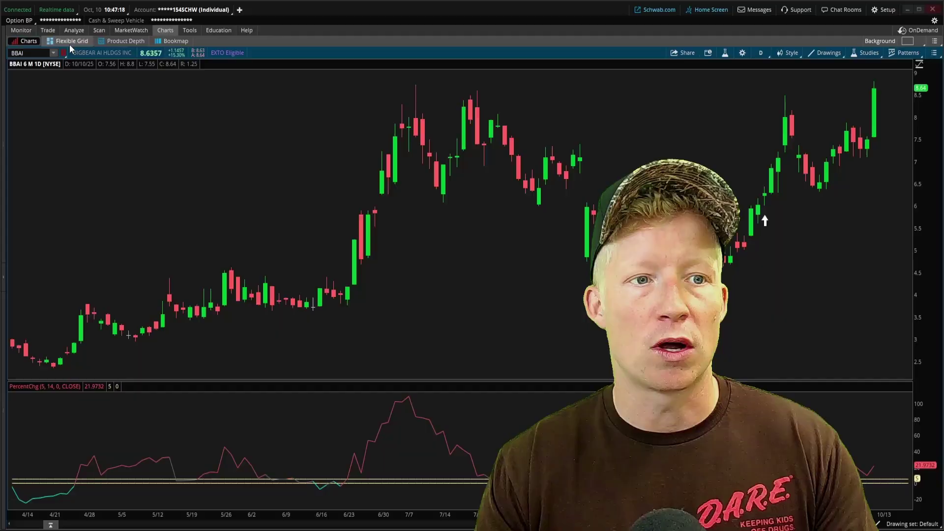
{"action": "left_click", "coordinate": [42, 54]}
{"action": "type", "text": "WOLF"}
{"action": "key", "text": "Return"}
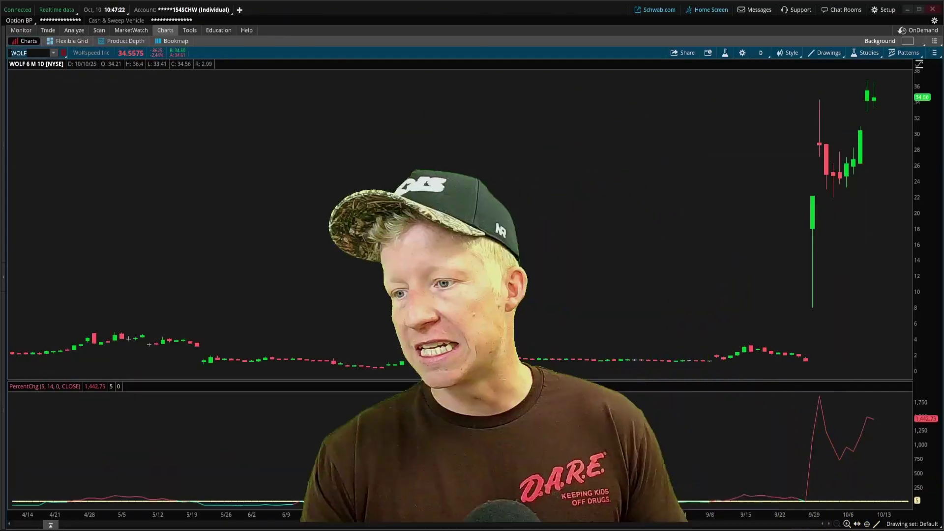
Step: Measure WOLF's price change from the 9/26 candle to the October high, then discard the measuring line
{"action": "scroll", "coordinate": [818, 219], "scroll_direction": "up", "scroll_amount": 3}
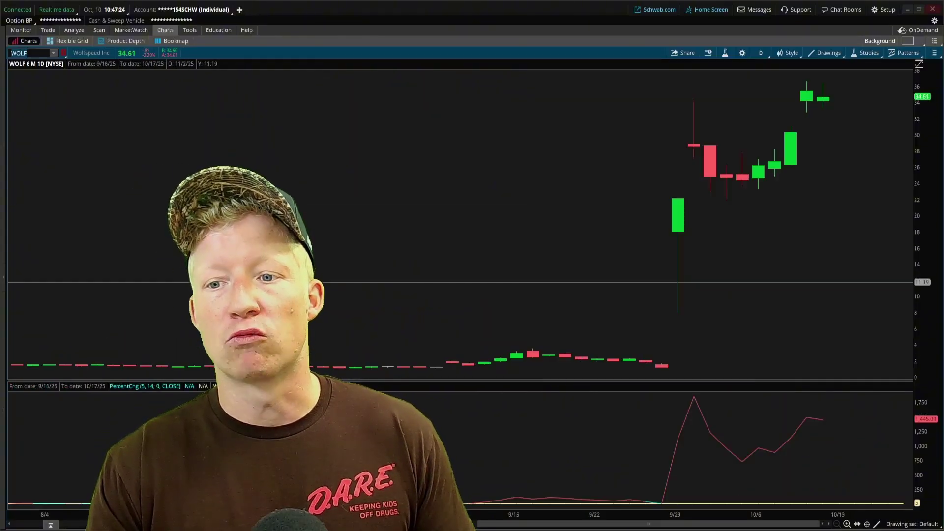
{"action": "middle_click", "coordinate": [660, 284]}
{"action": "left_click", "coordinate": [661, 302]}
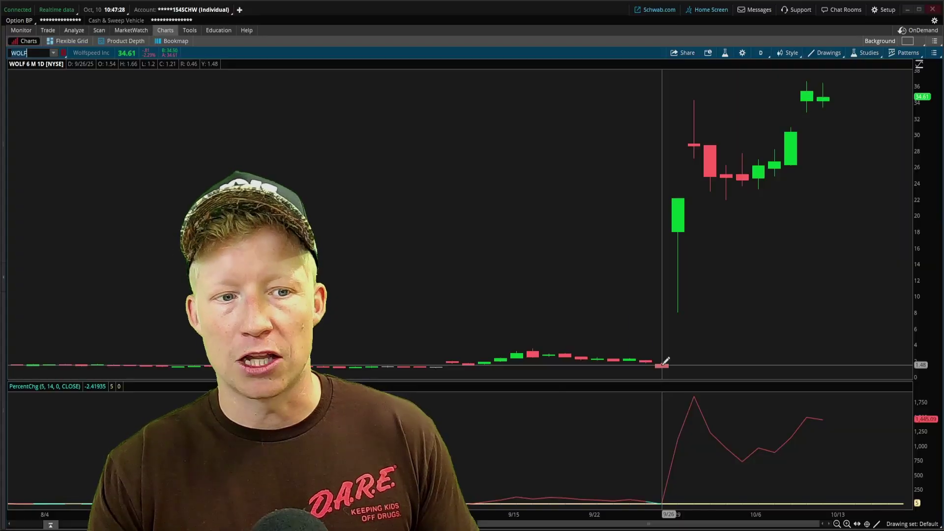
{"action": "left_click", "coordinate": [663, 365]}
{"action": "key", "text": "Escape"}
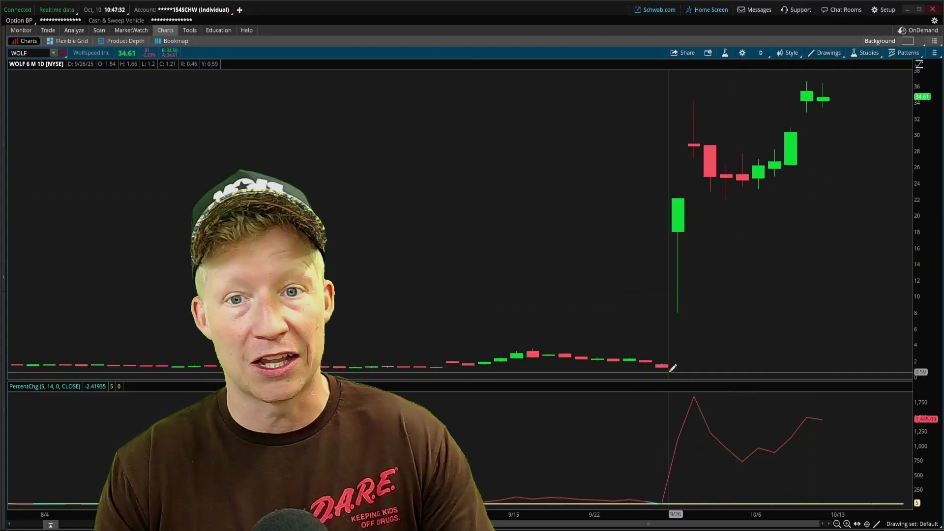
{"action": "left_click", "coordinate": [665, 363]}
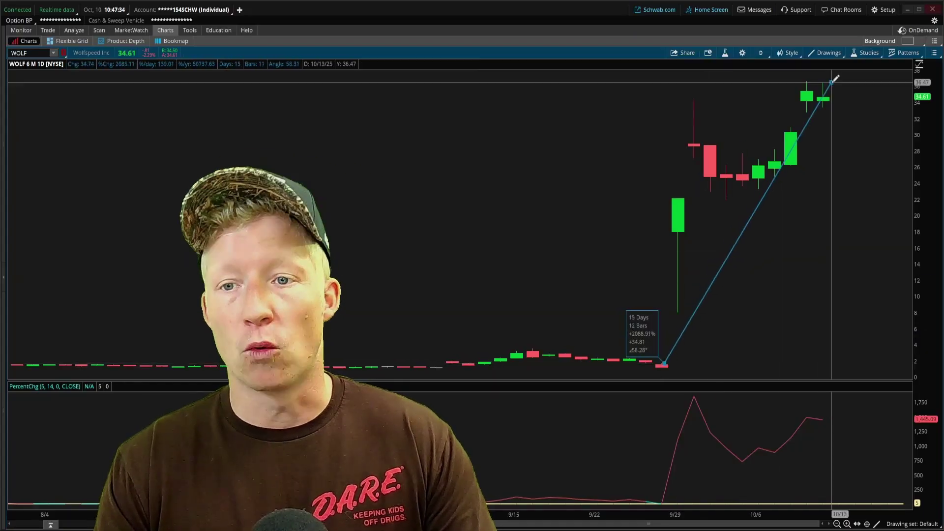
{"action": "key", "text": "Escape"}
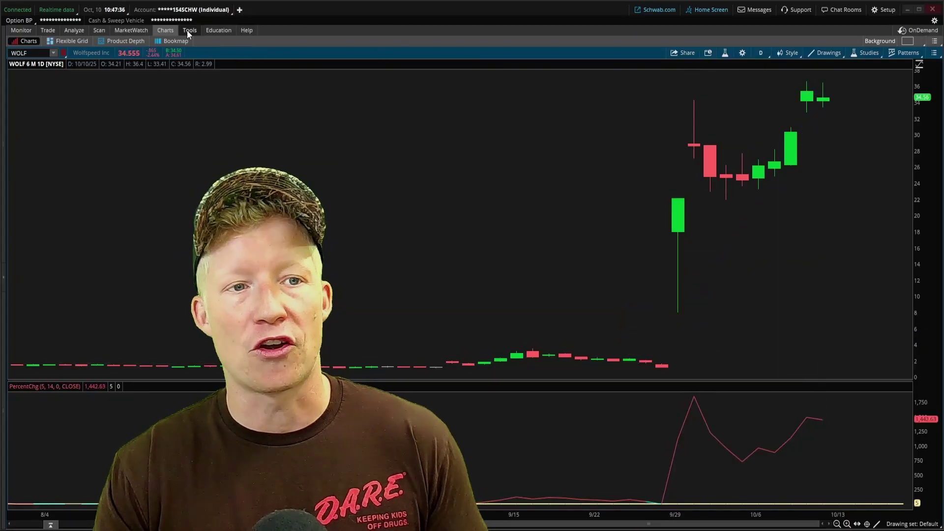
Step: Return to the scan results and load the chart of TMQ, focusing on its most recent candles
{"action": "left_click", "coordinate": [99, 30]}
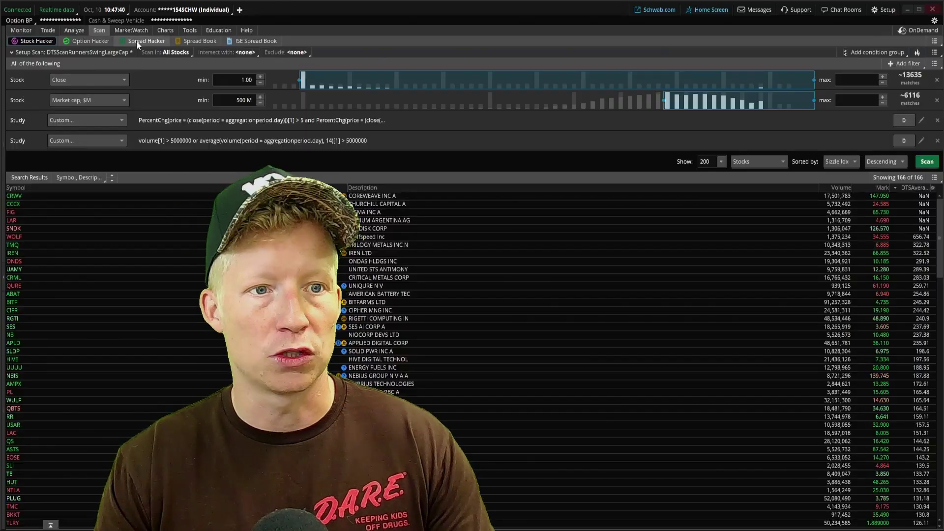
{"action": "left_click", "coordinate": [166, 31]}
{"action": "left_click", "coordinate": [49, 50]}
{"action": "type", "text": "TMQ"}
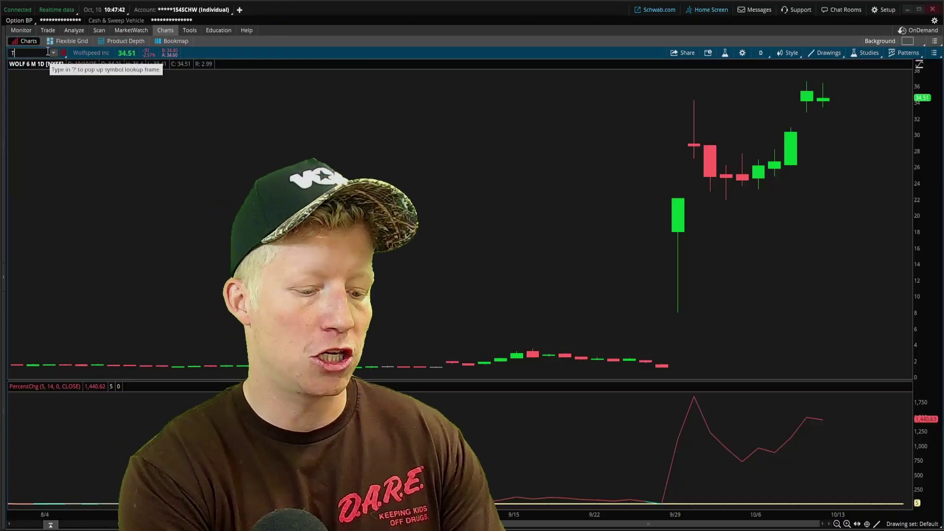
{"action": "key", "text": "Return"}
{"action": "left_click_drag", "start_coordinate": [543, 222], "coordinate": [818, 221]}
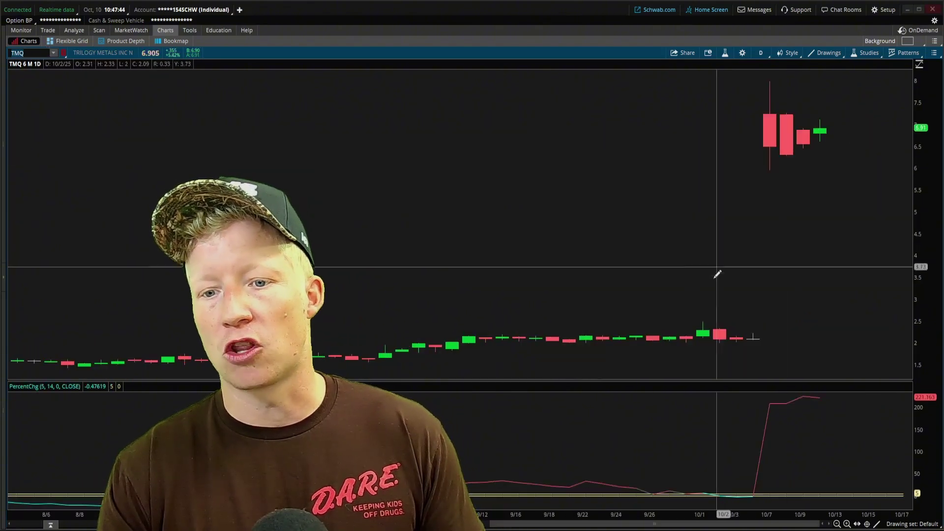
Step: Go back to the scan results and load the chart of the next symbol, IREN
{"action": "left_click", "coordinate": [100, 31]}
{"action": "left_click", "coordinate": [93, 46]}
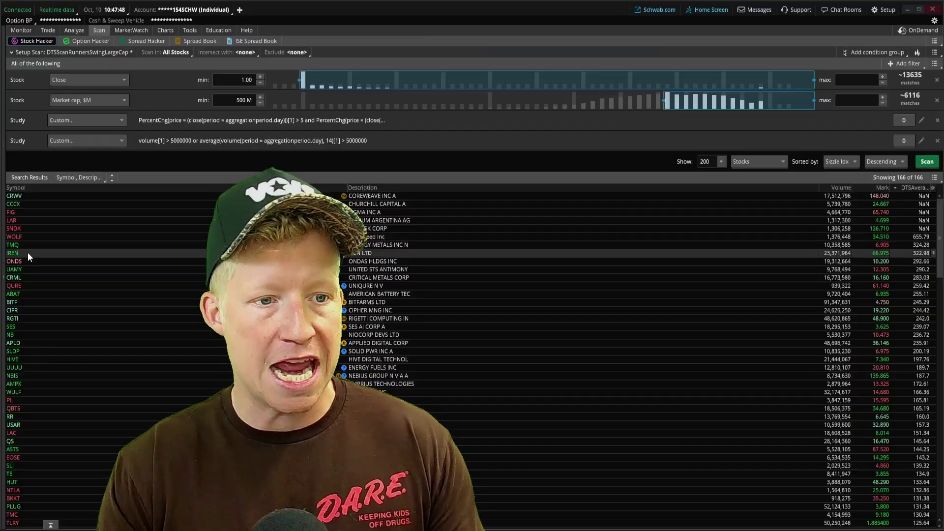
{"action": "left_click", "coordinate": [166, 30]}
{"action": "left_click", "coordinate": [30, 54]}
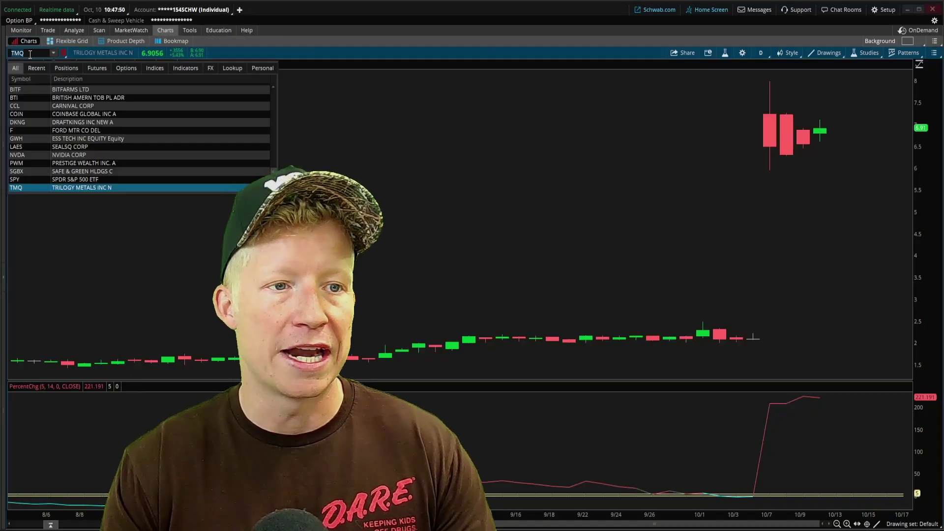
{"action": "type", "text": "IREN"}
{"action": "key", "text": "Return"}
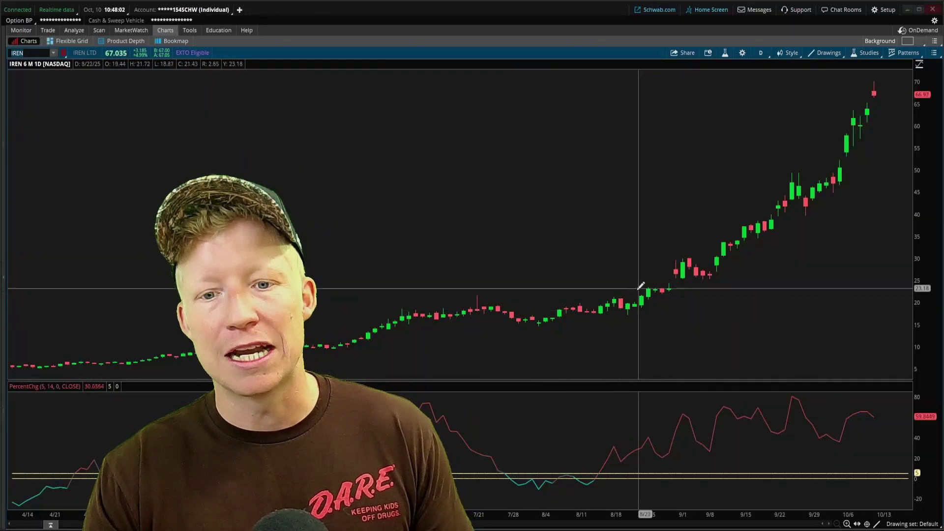
Step: Circle the mid-August PercentChg crossing above 5 with an ellipse and mark the 8/18 candle on IREN with an up arrow
{"action": "middle_click", "coordinate": [597, 465]}
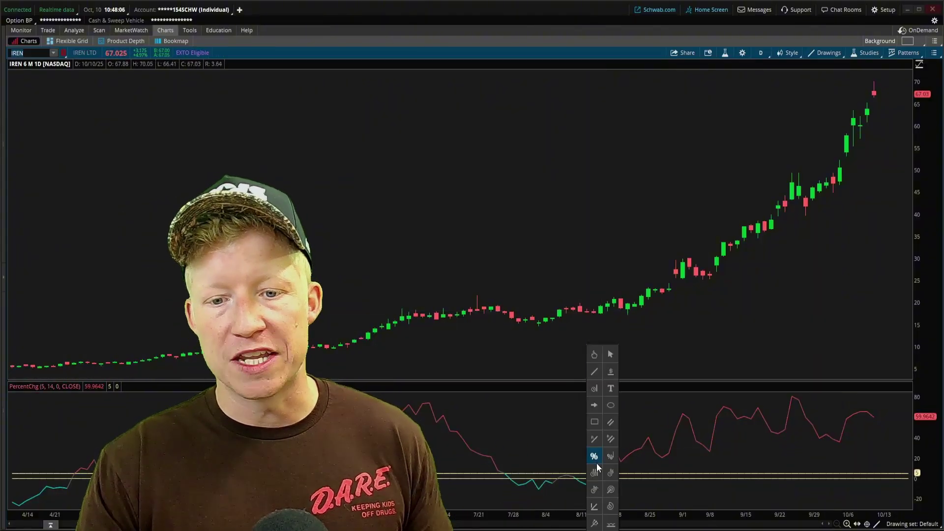
{"action": "left_click", "coordinate": [597, 405]}
{"action": "left_click_drag", "start_coordinate": [613, 489], "coordinate": [585, 444]}
{"action": "middle_click", "coordinate": [628, 360]}
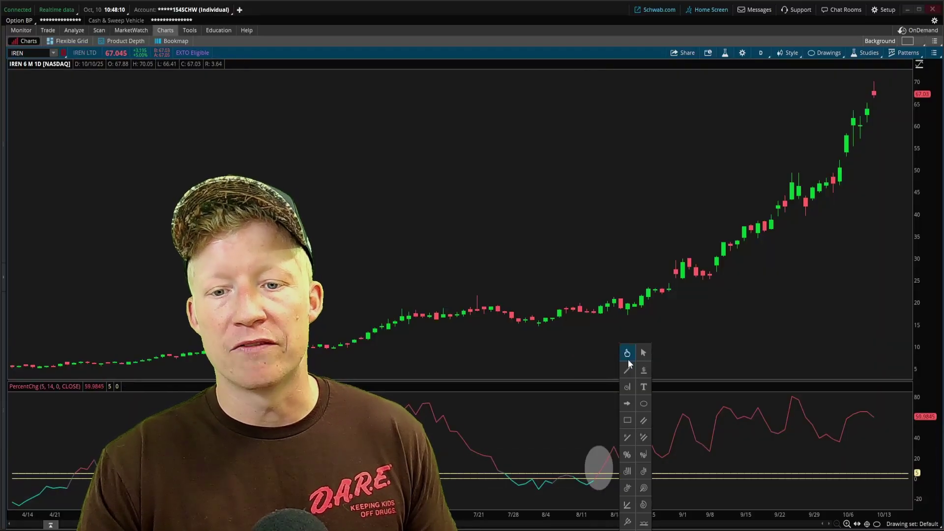
{"action": "left_click", "coordinate": [630, 404]}
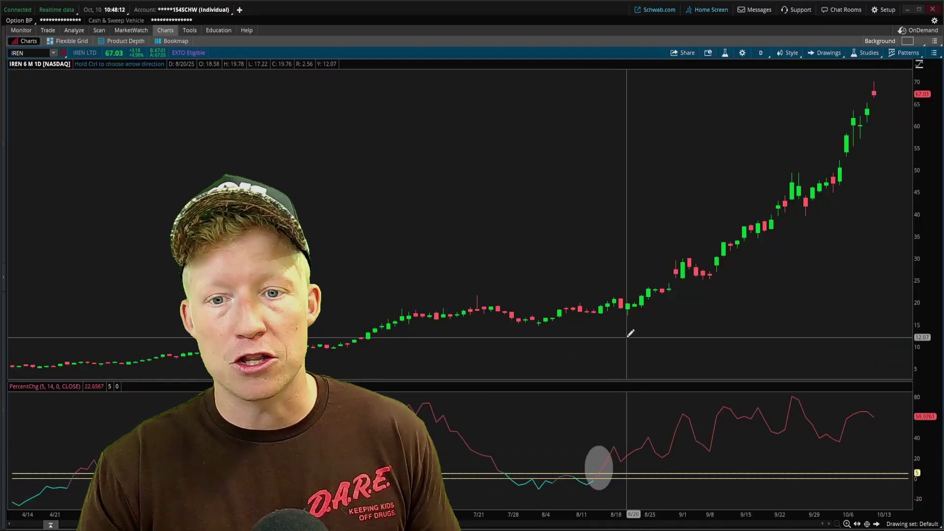
Step: Measure IREN's price change from the arrow-marked August candle up to the October high
{"action": "middle_click", "coordinate": [617, 311]}
{"action": "left_click", "coordinate": [627, 338]}
{"action": "mouse_move", "coordinate": [614, 301]}
{"action": "left_mouse_down"}
{"action": "mouse_move", "coordinate": [753, 203]}
{"action": "mouse_move", "coordinate": [873, 78]}
{"action": "left_mouse_up"}
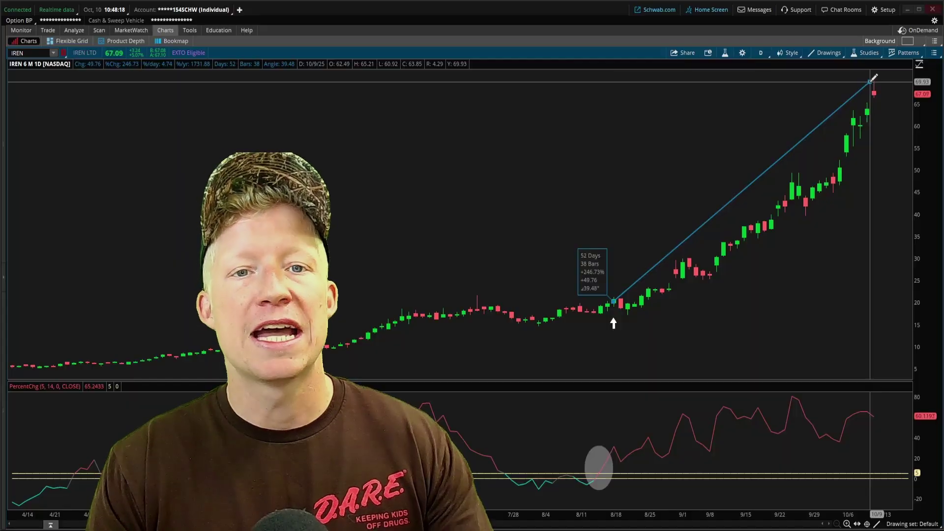
{"action": "key", "text": "Escape"}
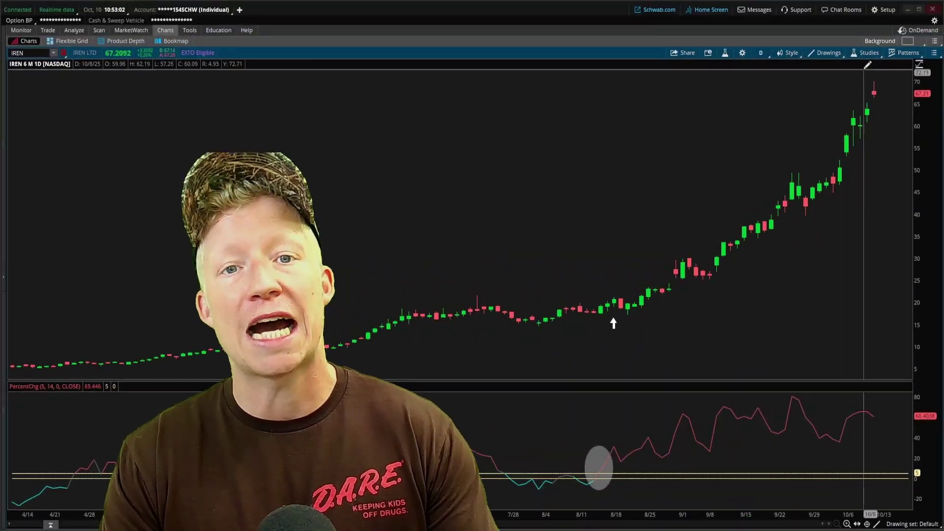
{"action": "left_click", "coordinate": [884, 10]}
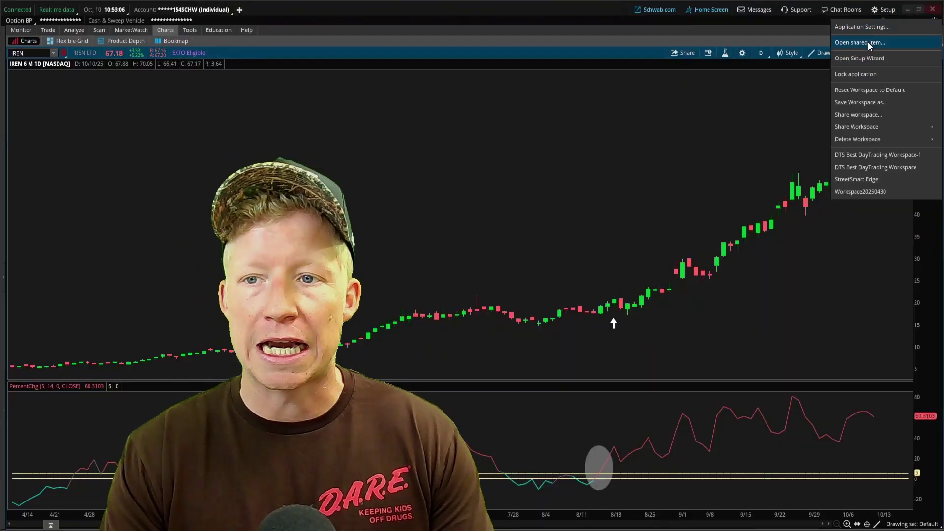
{"action": "left_click", "coordinate": [868, 43]}
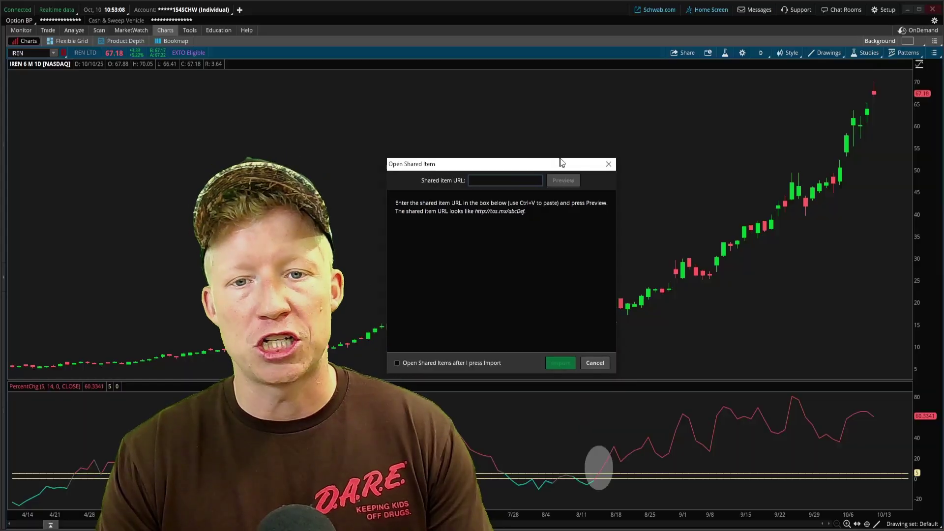
{"action": "type", "text": "http://tos.mx/pyeyhUH"}
{"action": "left_click", "coordinate": [565, 180]}
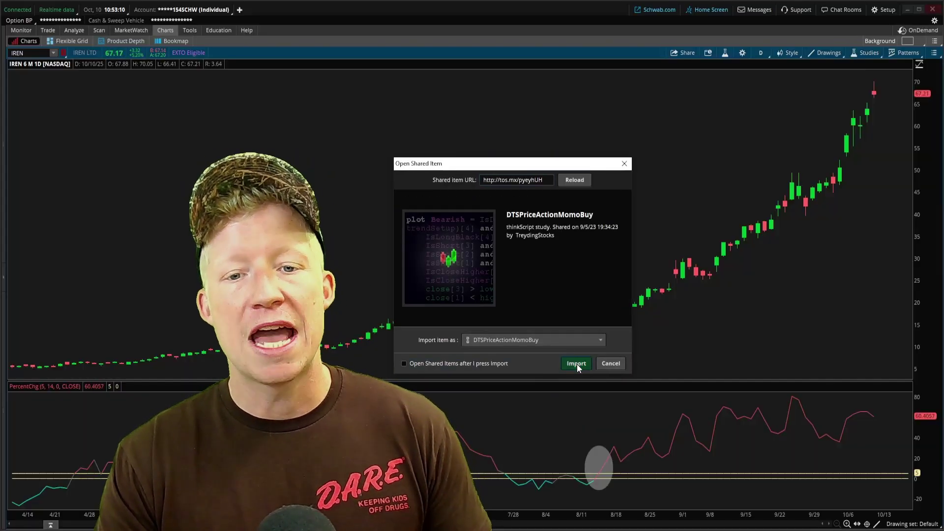
{"action": "left_click", "coordinate": [577, 364]}
{"action": "left_click", "coordinate": [496, 293]}
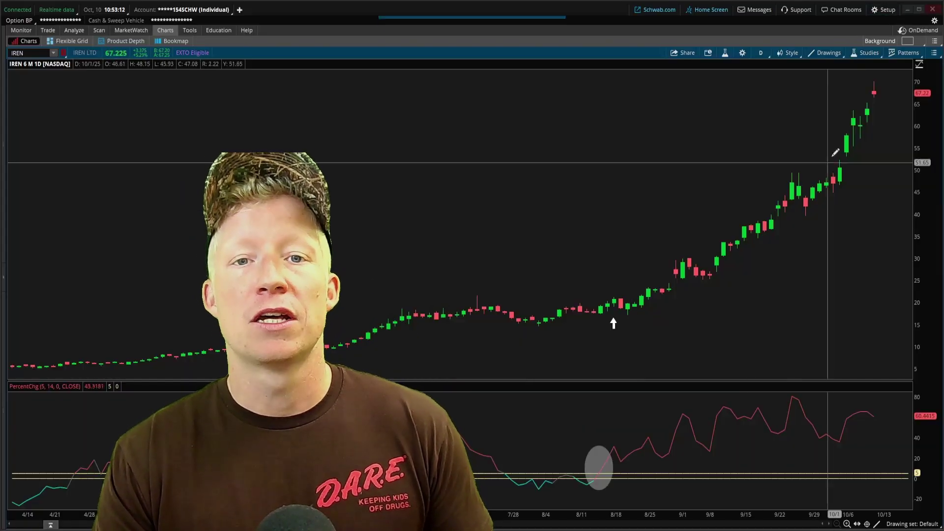
Step: Find the imported DTSPriceActionMomoBuy study by searching for dtsprice and add it to the price section of the IREN chart
{"action": "left_click", "coordinate": [867, 52]}
{"action": "left_click", "coordinate": [836, 97]}
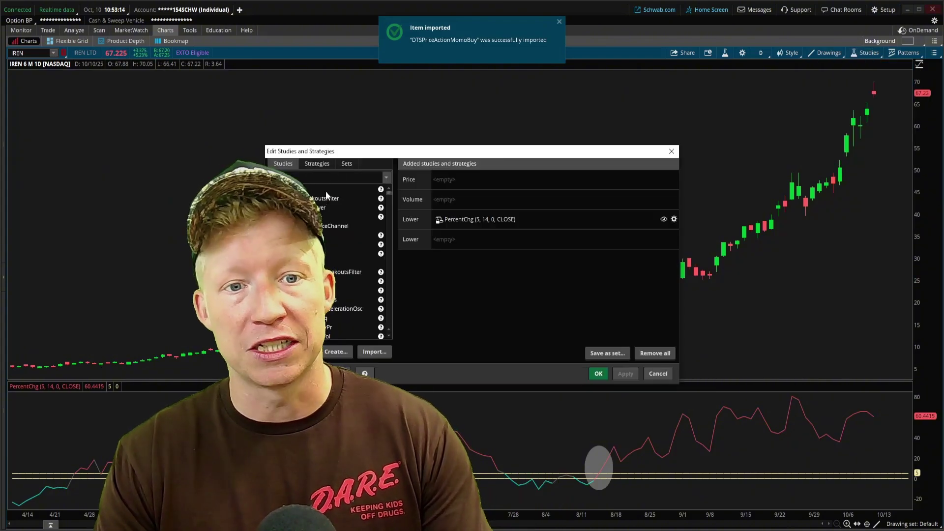
{"action": "left_click_drag", "start_coordinate": [371, 149], "coordinate": [393, 151]}
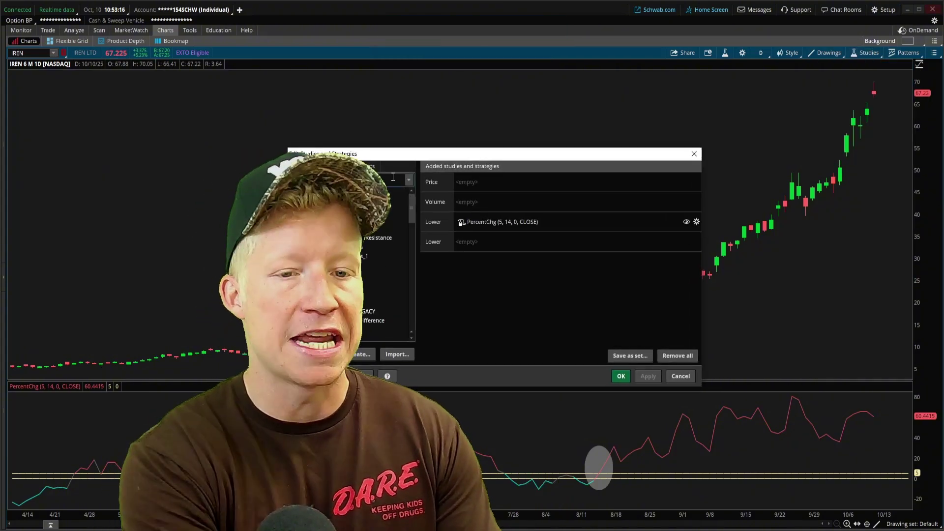
{"action": "left_click", "coordinate": [393, 178]}
{"action": "type", "text": "dtsprice"}
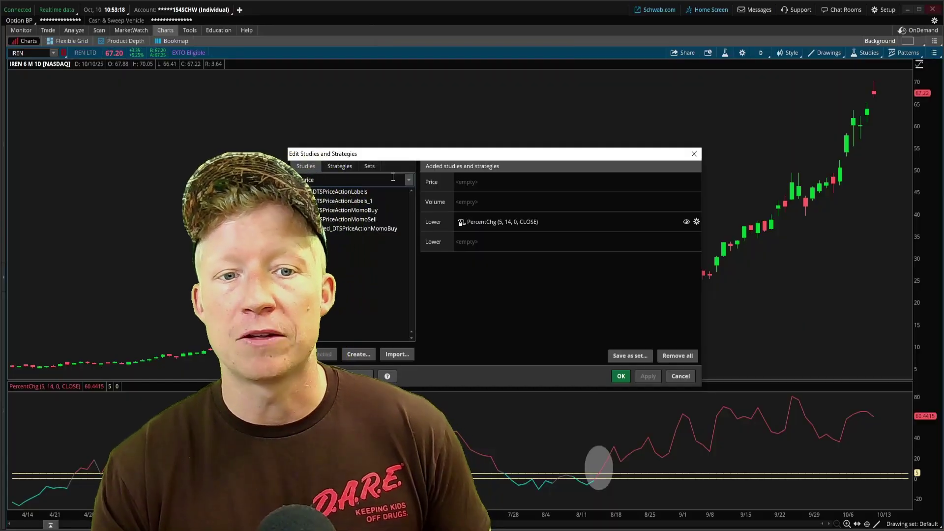
{"action": "double_click", "coordinate": [355, 211]}
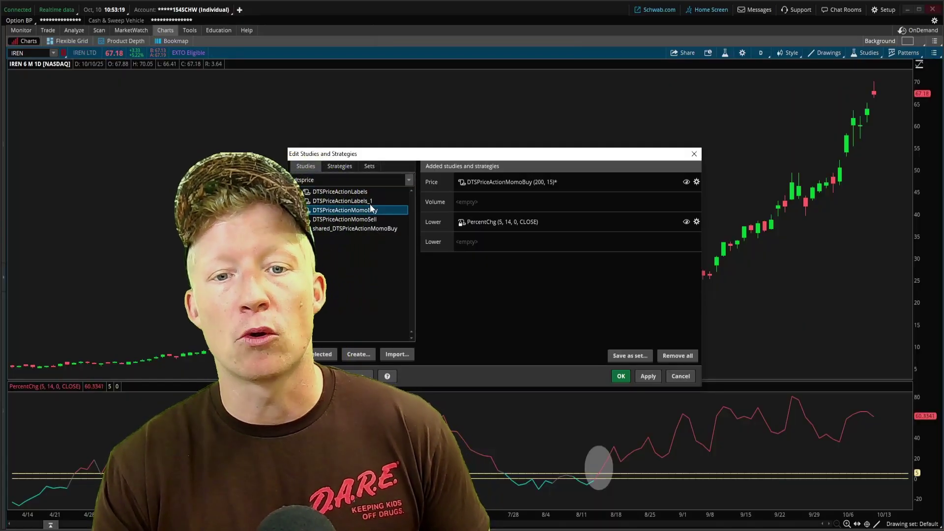
{"action": "left_click", "coordinate": [648, 376]}
{"action": "left_click", "coordinate": [627, 376]}
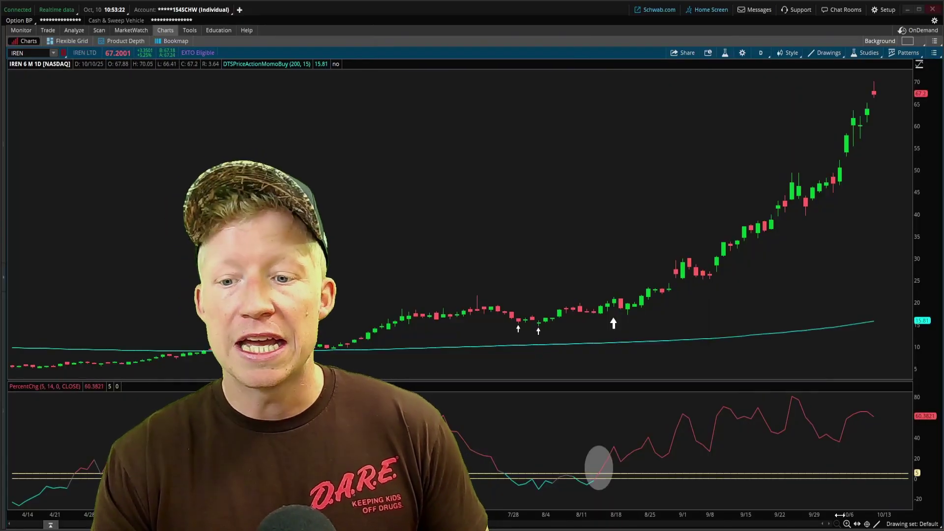
Step: Load the SPY chart, open its time frame settings and accept them
{"action": "left_click", "coordinate": [35, 53]}
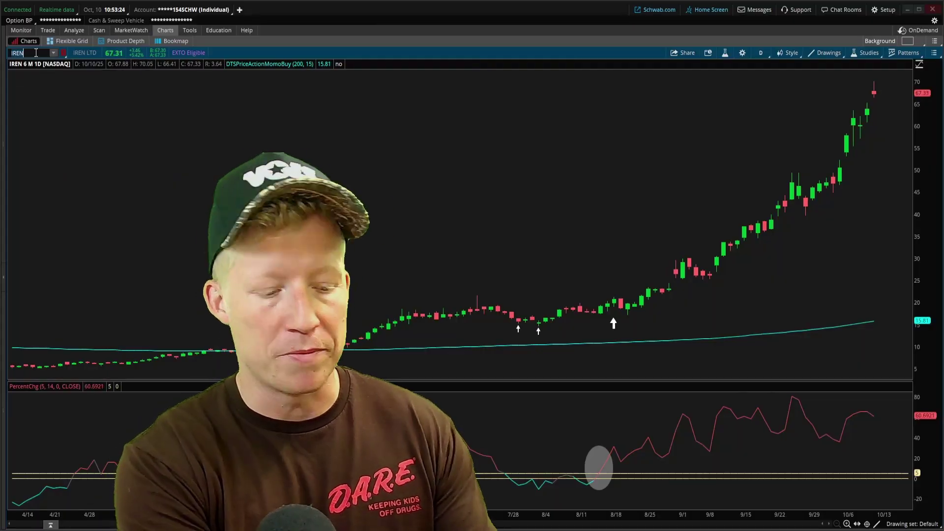
{"action": "type", "text": "SPY"}
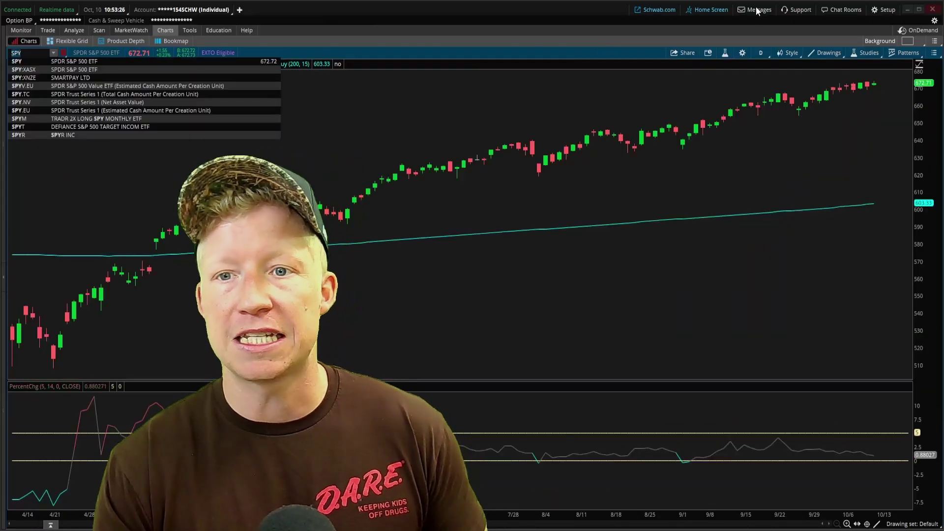
{"action": "left_click", "coordinate": [766, 53]}
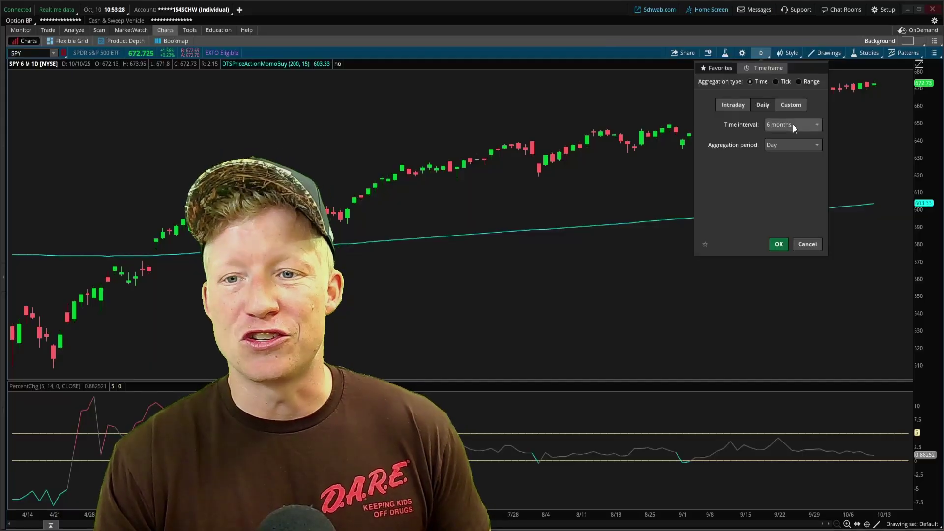
{"action": "left_click", "coordinate": [782, 244]}
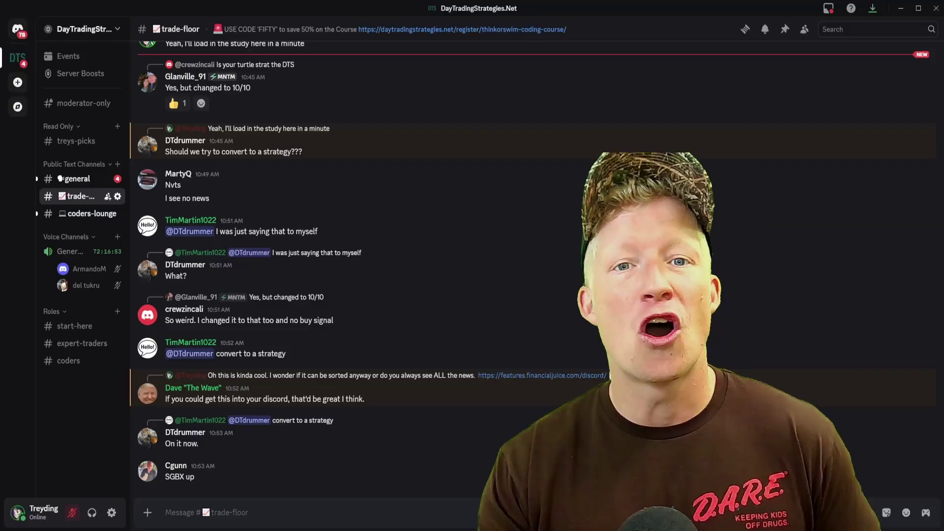
Step: Switch to Discord and read back through the trade-floor channel's member messages and shared charts
{"action": "scroll", "coordinate": [344, 266], "scroll_direction": "up", "scroll_amount": 7}
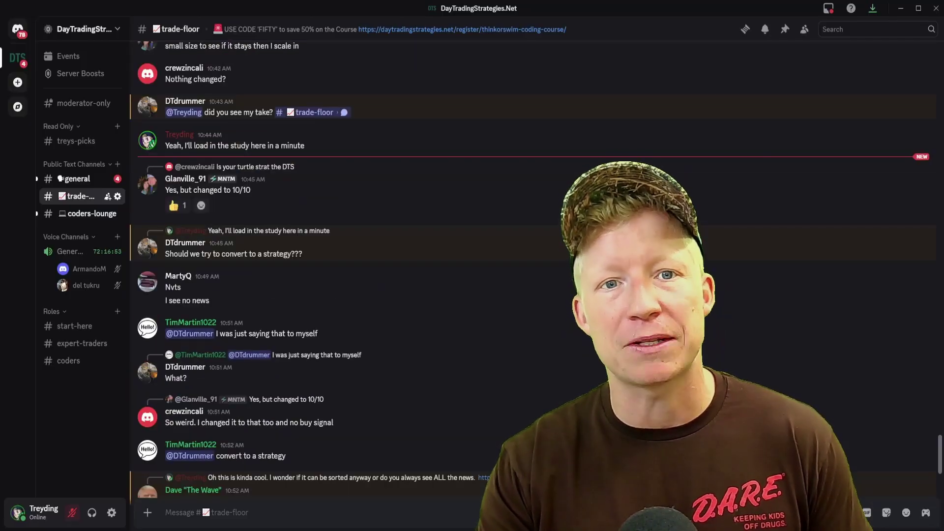
{"action": "scroll", "coordinate": [345, 265], "scroll_direction": "up", "scroll_amount": 8}
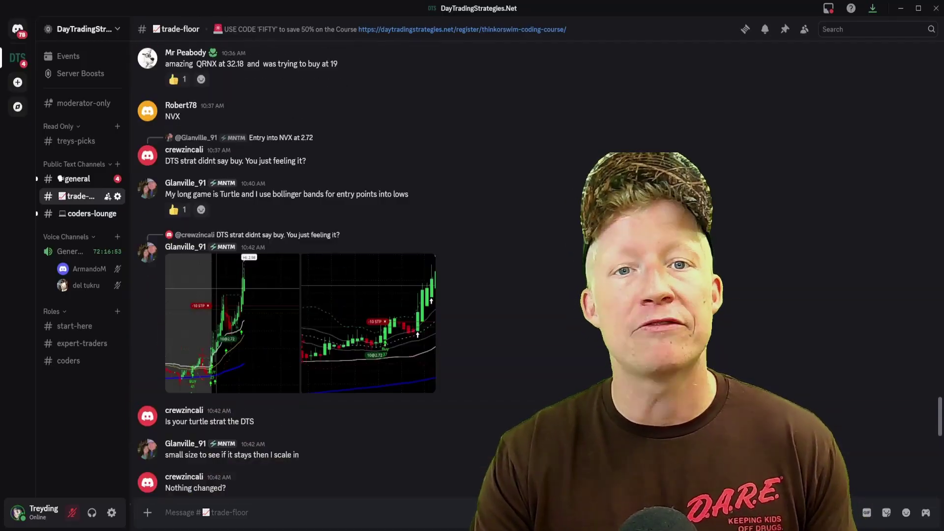
{"action": "scroll", "coordinate": [344, 266], "scroll_direction": "up", "scroll_amount": 6}
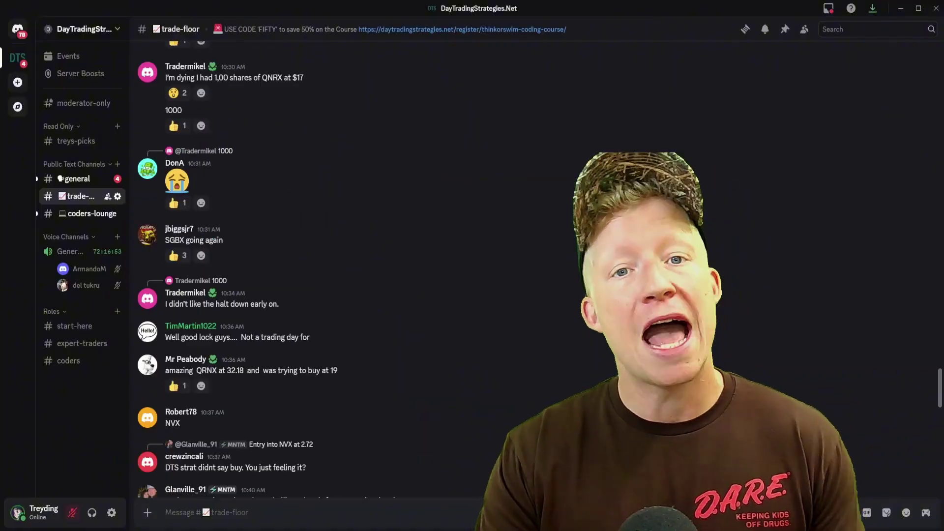
{"action": "scroll", "coordinate": [344, 266], "scroll_direction": "up", "scroll_amount": 12}
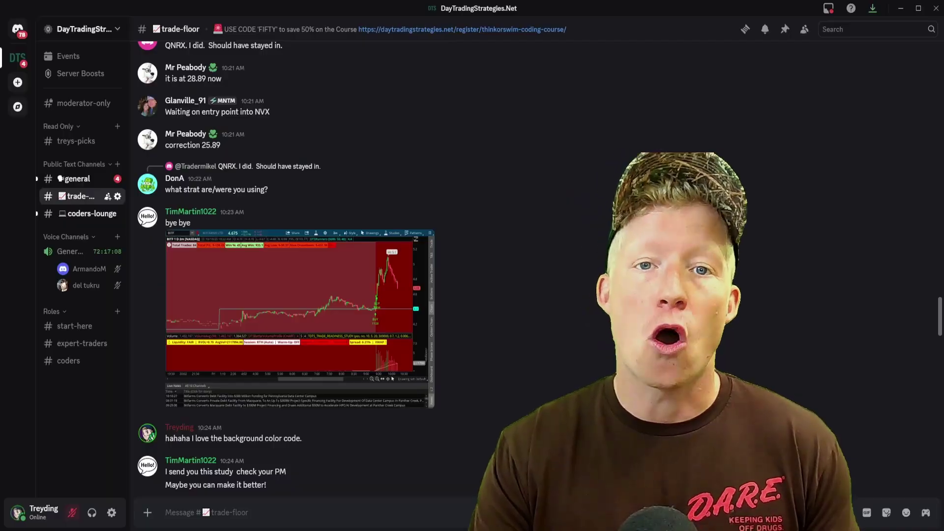
{"action": "scroll", "coordinate": [344, 265], "scroll_direction": "up", "scroll_amount": 6}
{"action": "scroll", "coordinate": [345, 266], "scroll_direction": "up", "scroll_amount": 6}
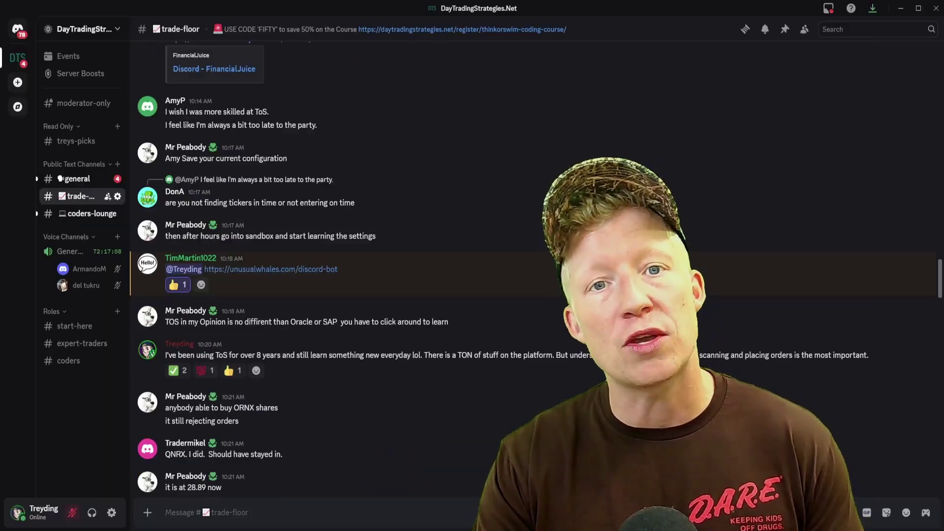
{"action": "scroll", "coordinate": [566, 143], "scroll_direction": "up", "scroll_amount": 8}
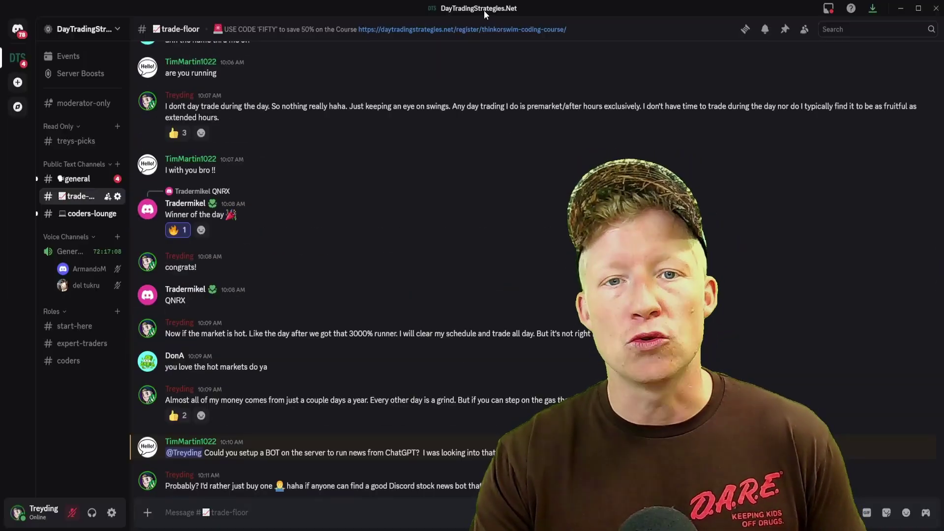
{"action": "scroll", "coordinate": [345, 266], "scroll_direction": "up", "scroll_amount": 5}
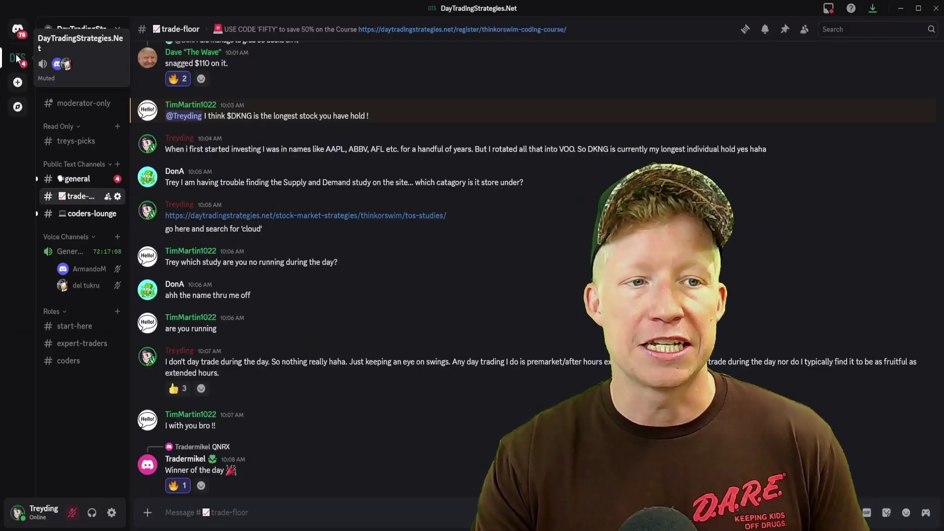
Step: Check the online and total member counts in the DayTradingStrategies.Net server profile, returning to the channel
{"action": "right_click", "coordinate": [18, 57]}
{"action": "mouse_move", "coordinate": [59, 191]}
{"action": "left_click", "coordinate": [148, 181]}
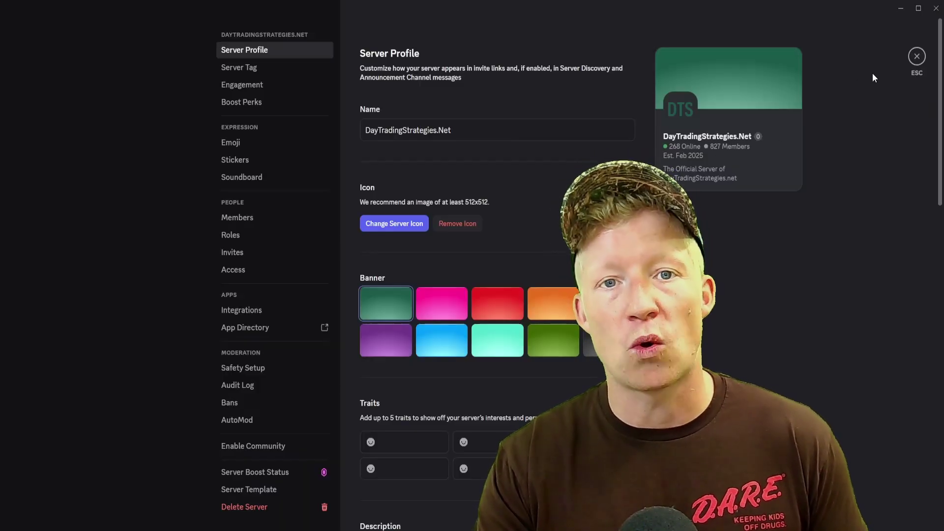
{"action": "left_click", "coordinate": [917, 56]}
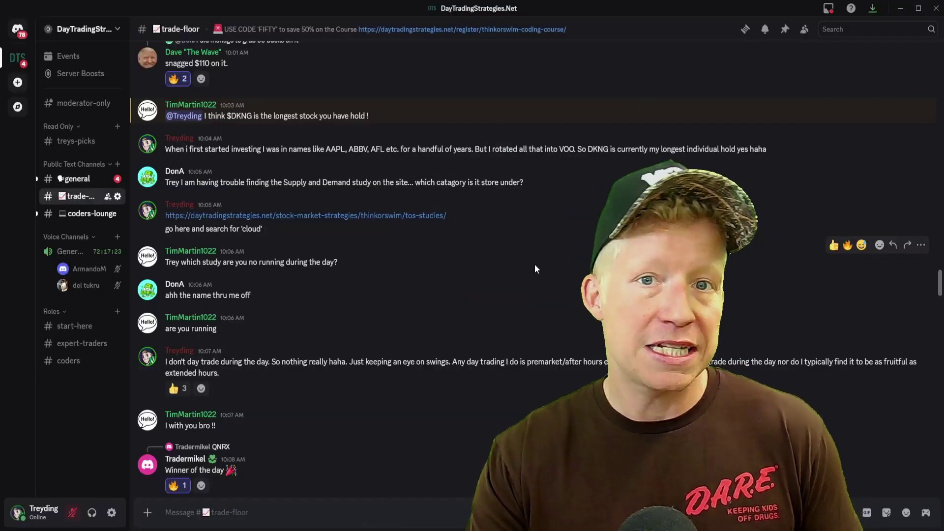
Step: Continue back through the trade-floor channel's early-morning messages, examining ticker callouts, news questions and posted chart screenshots
{"action": "scroll", "coordinate": [545, 266], "scroll_direction": "up", "scroll_amount": 10}
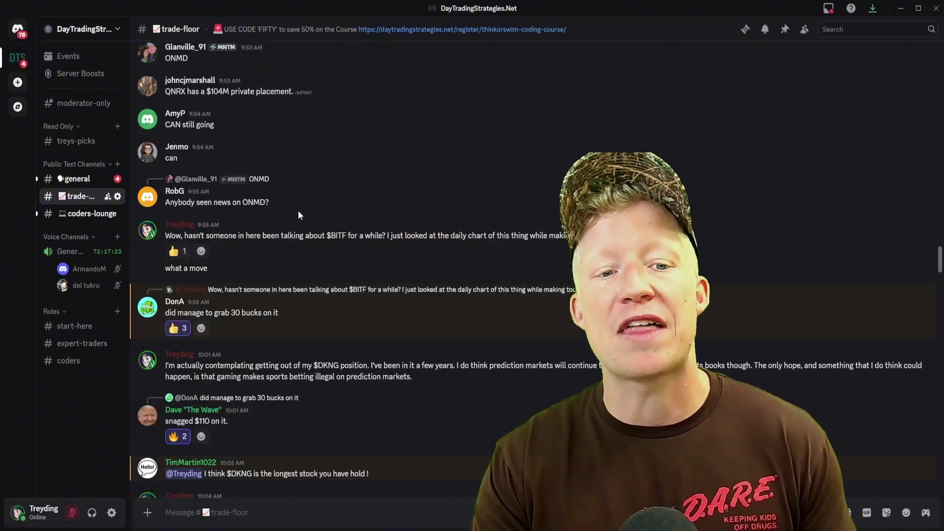
{"action": "triple_click", "coordinate": [286, 206]}
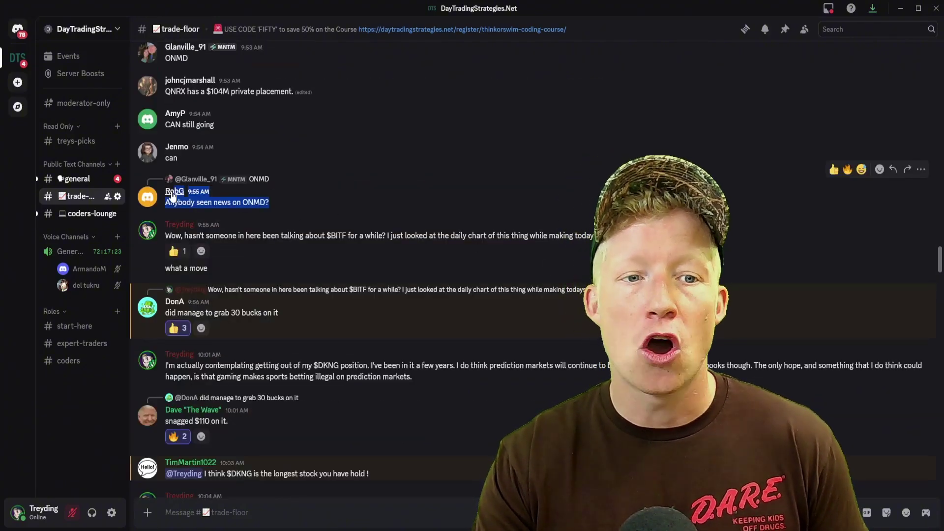
{"action": "left_click", "coordinate": [310, 204]}
{"action": "scroll", "coordinate": [338, 205], "scroll_direction": "up", "scroll_amount": 7}
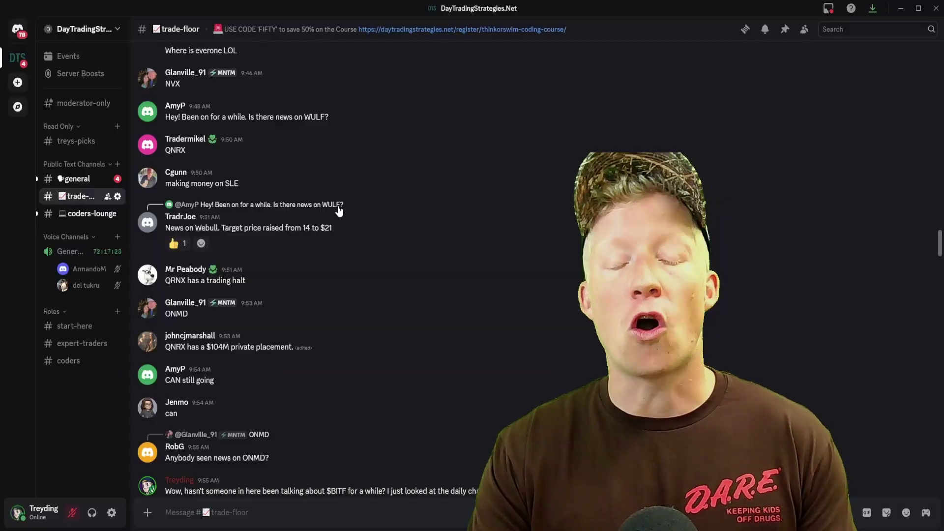
{"action": "scroll", "coordinate": [339, 211], "scroll_direction": "up", "scroll_amount": 10}
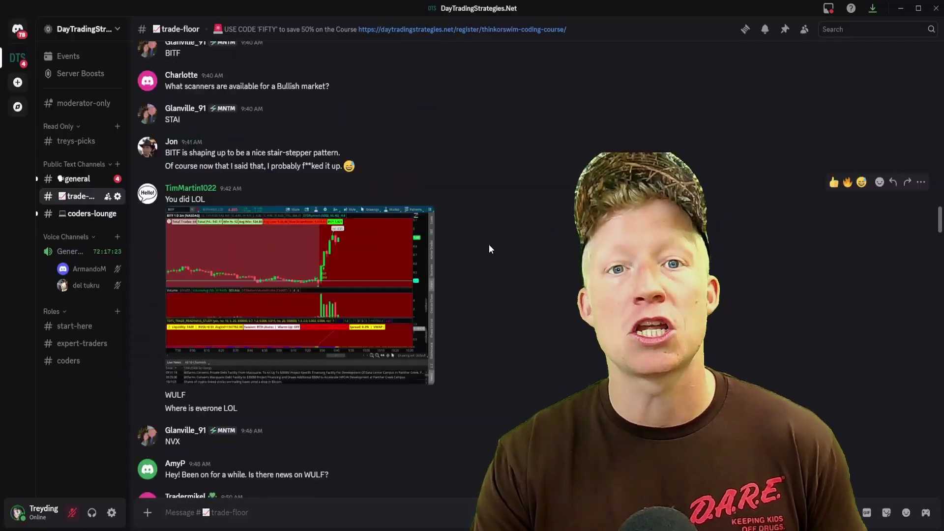
{"action": "scroll", "coordinate": [489, 244], "scroll_direction": "up", "scroll_amount": 6}
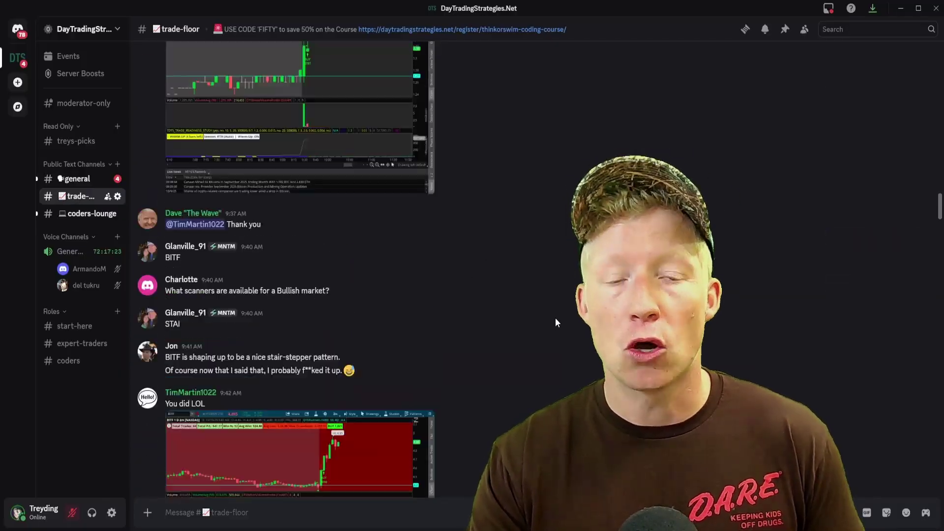
{"action": "scroll", "coordinate": [556, 319], "scroll_direction": "up", "scroll_amount": 5}
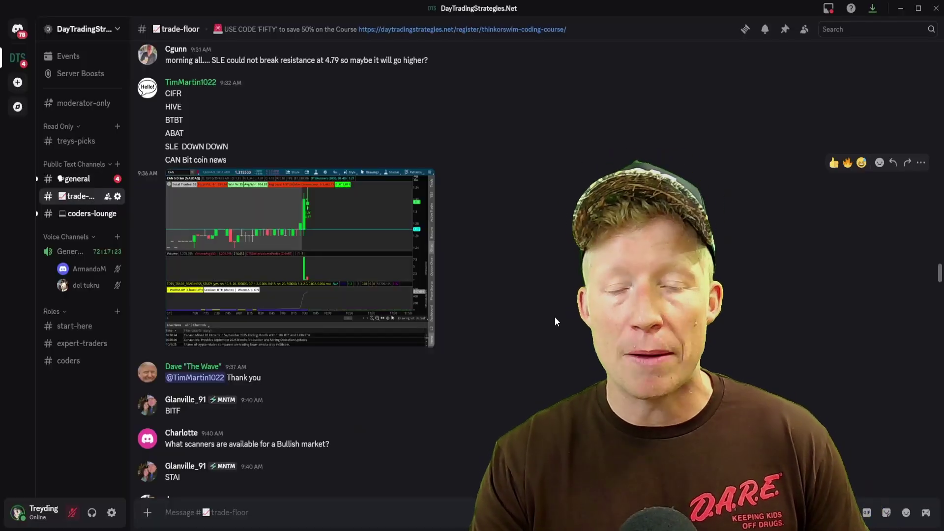
{"action": "scroll", "coordinate": [554, 320], "scroll_direction": "up", "scroll_amount": 9}
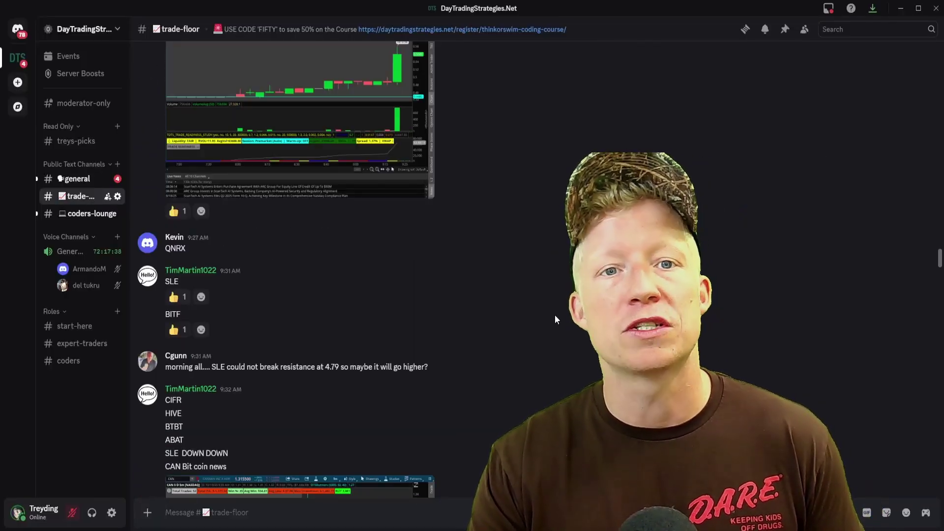
{"action": "scroll", "coordinate": [554, 320], "scroll_direction": "up", "scroll_amount": 6}
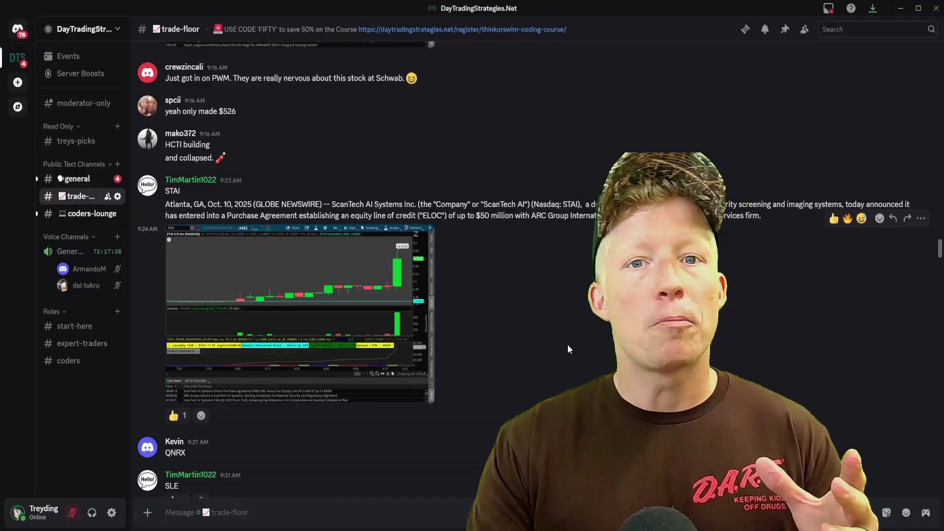
{"action": "scroll", "coordinate": [567, 349], "scroll_direction": "up", "scroll_amount": 3}
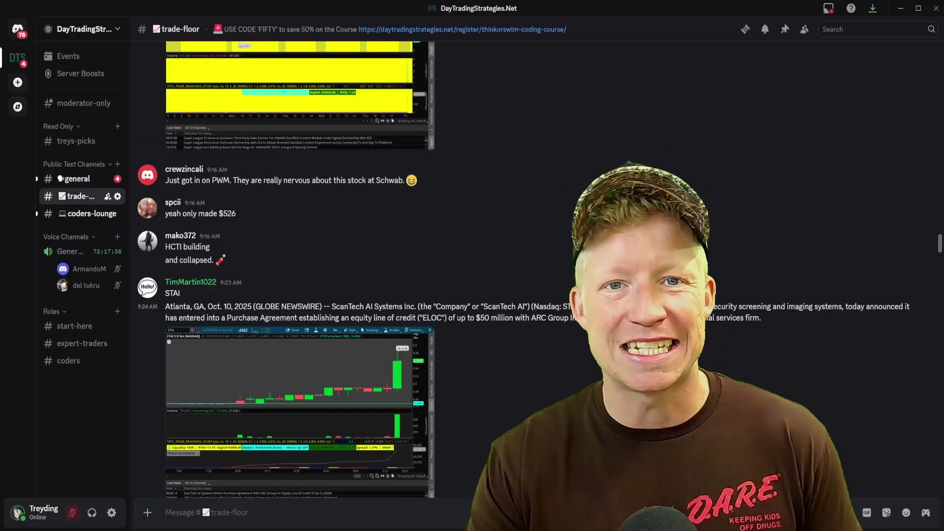
{"action": "scroll", "coordinate": [567, 349], "scroll_direction": "up", "scroll_amount": 8}
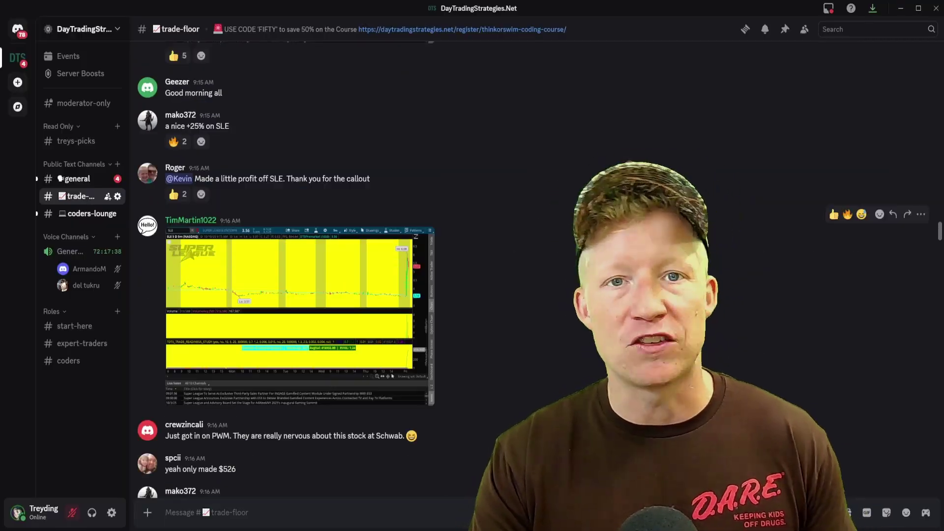
{"action": "scroll", "coordinate": [568, 349], "scroll_direction": "up", "scroll_amount": 7}
{"action": "scroll", "coordinate": [568, 349], "scroll_direction": "up", "scroll_amount": 6}
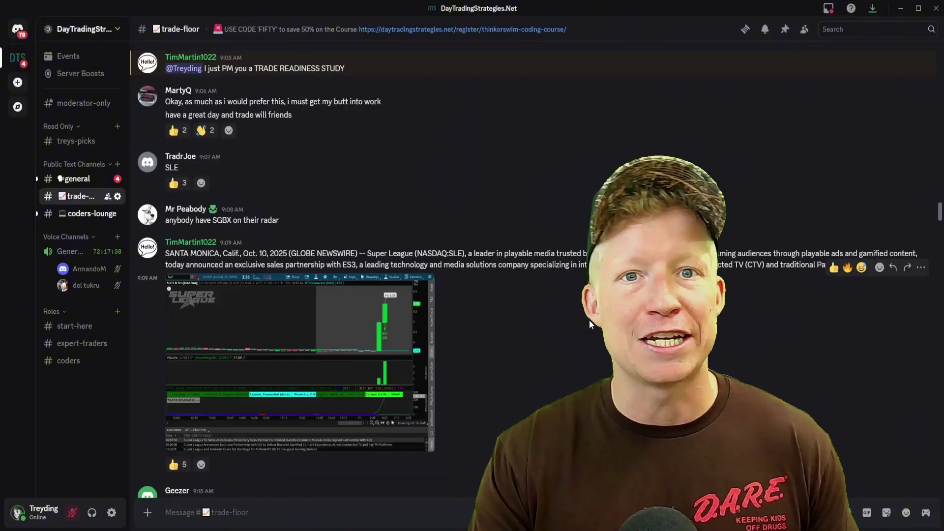
{"action": "scroll", "coordinate": [590, 325], "scroll_direction": "up", "scroll_amount": 15}
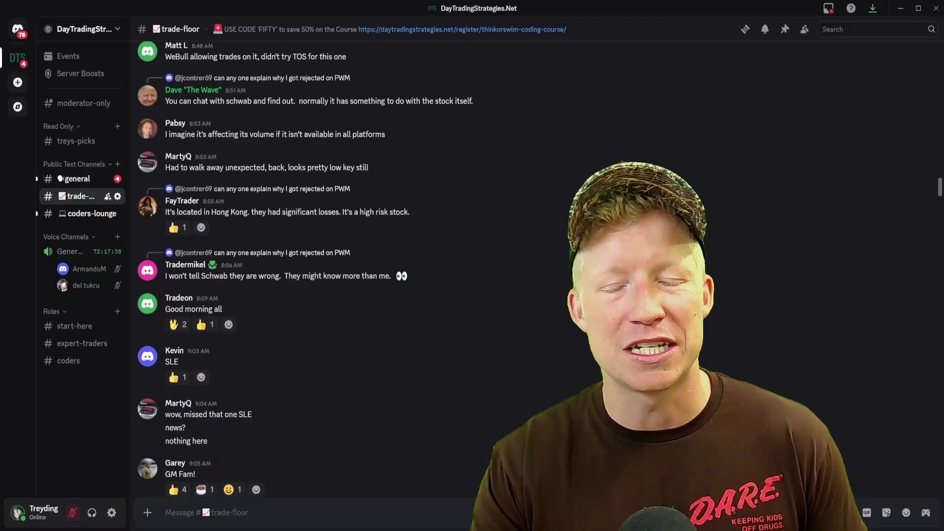
{"action": "scroll", "coordinate": [590, 305], "scroll_direction": "up", "scroll_amount": 6}
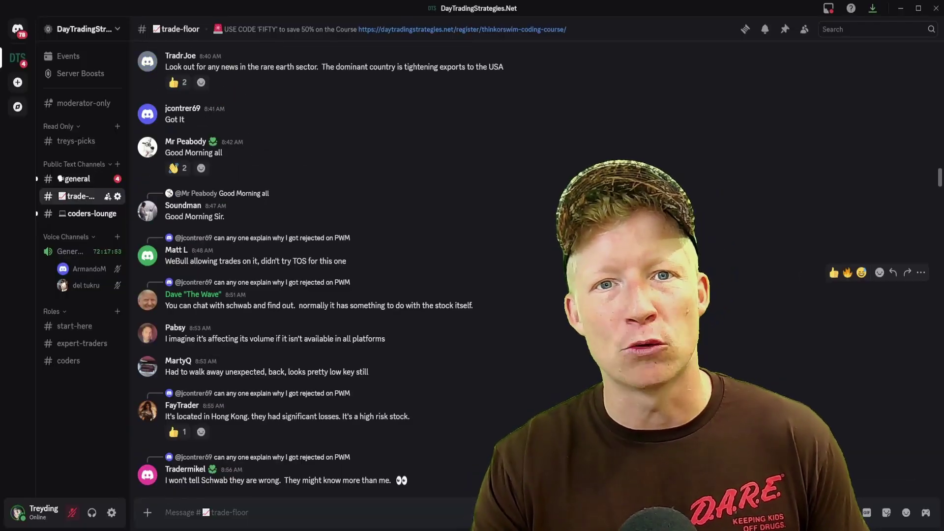
{"action": "scroll", "coordinate": [590, 295], "scroll_direction": "up", "scroll_amount": 10}
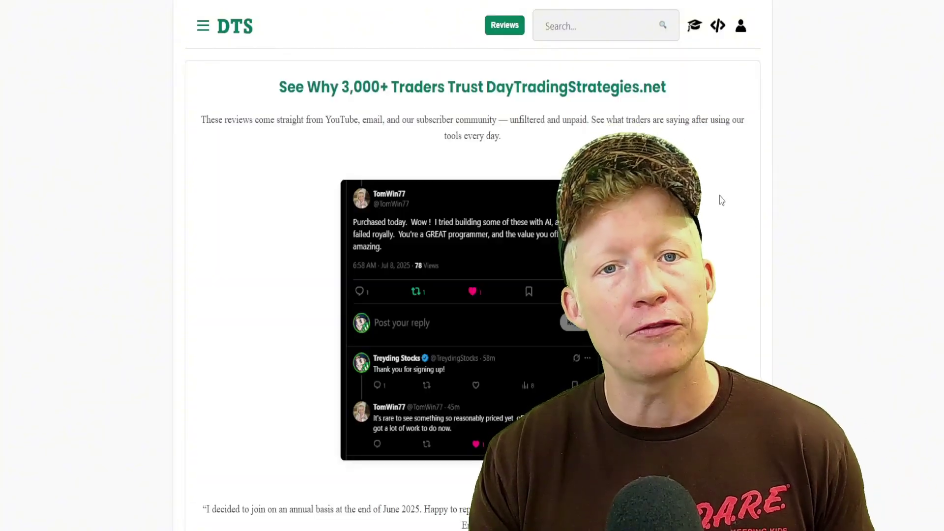
Step: Browse the trader testimonials on the DayTradingStrategies.net reviews page
{"action": "scroll", "coordinate": [721, 200], "scroll_direction": "down", "scroll_amount": 12}
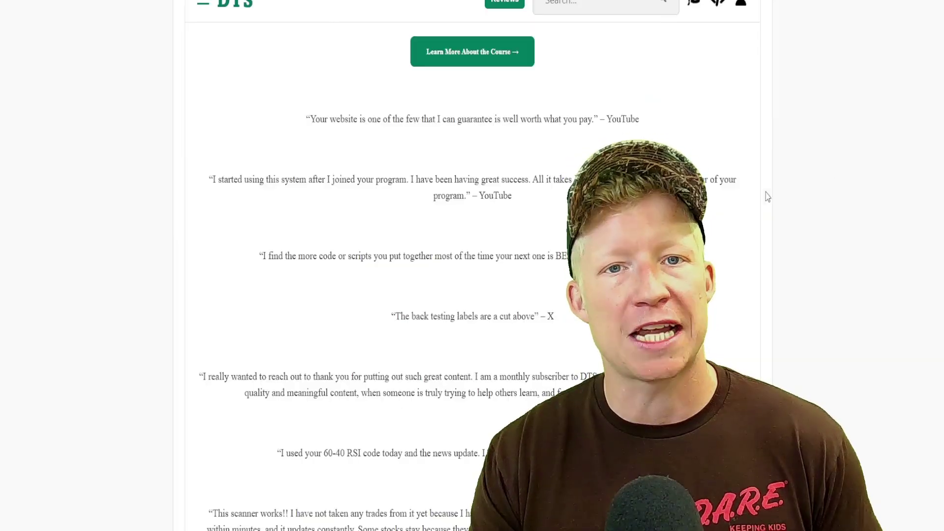
{"action": "scroll", "coordinate": [768, 197], "scroll_direction": "down", "scroll_amount": 5}
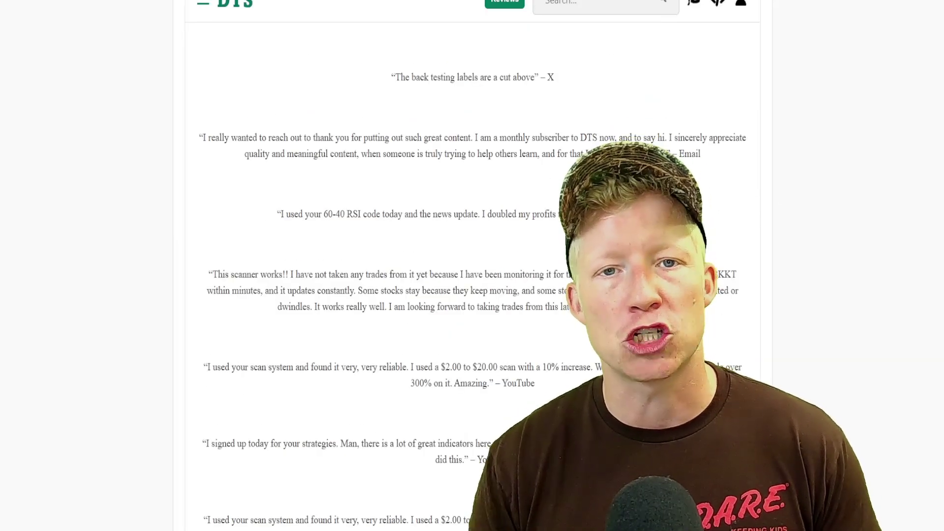